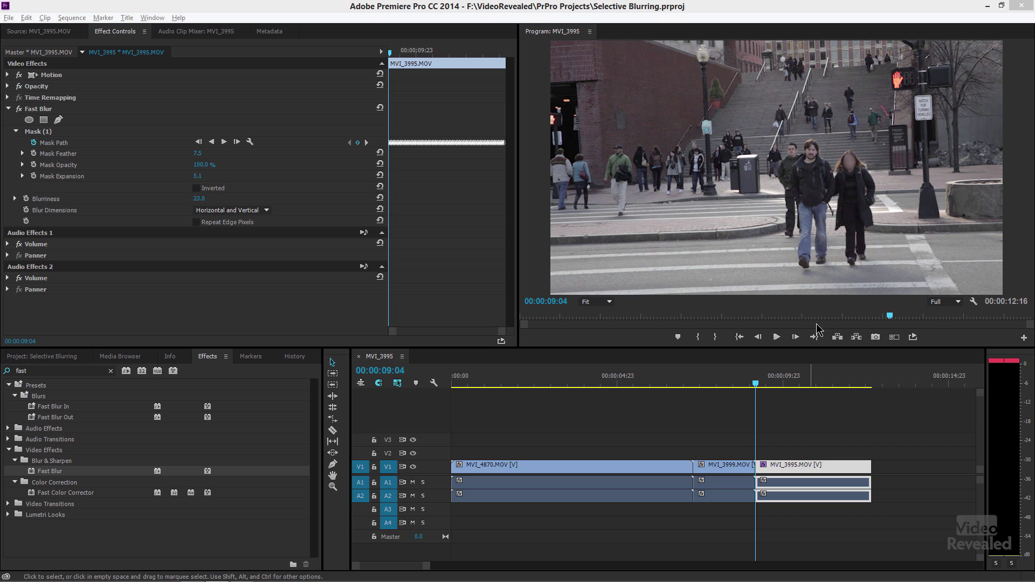
{"action": "left_click", "coordinate": [759, 378]}
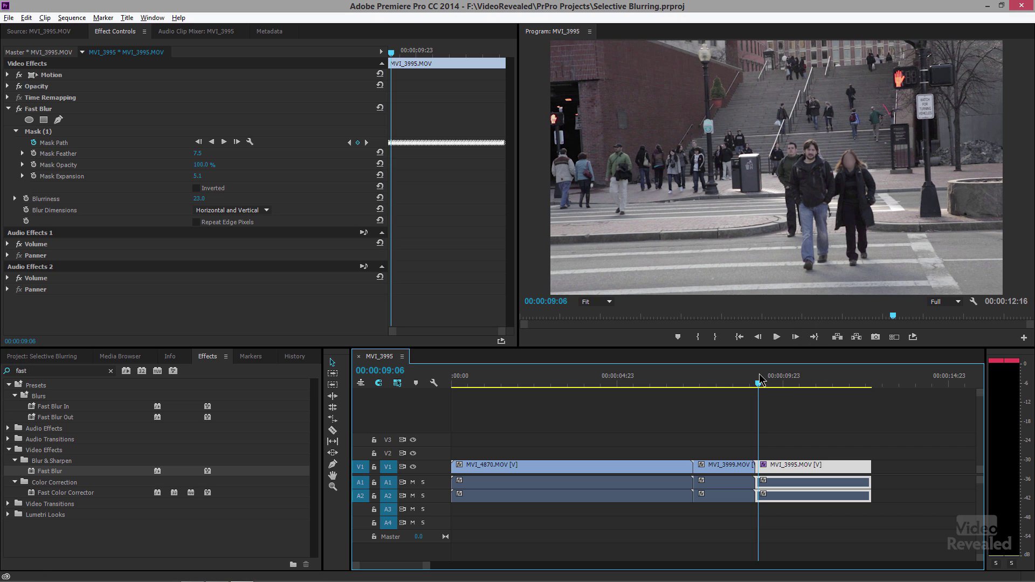
{"action": "key", "text": "XF86AudioLowerVolume"}
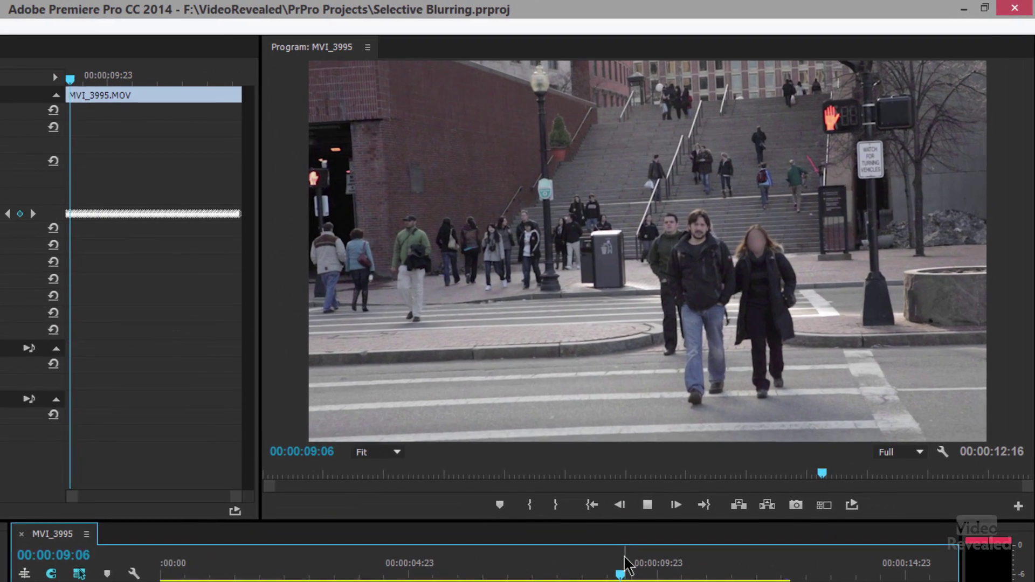
{"action": "key", "text": "space"}
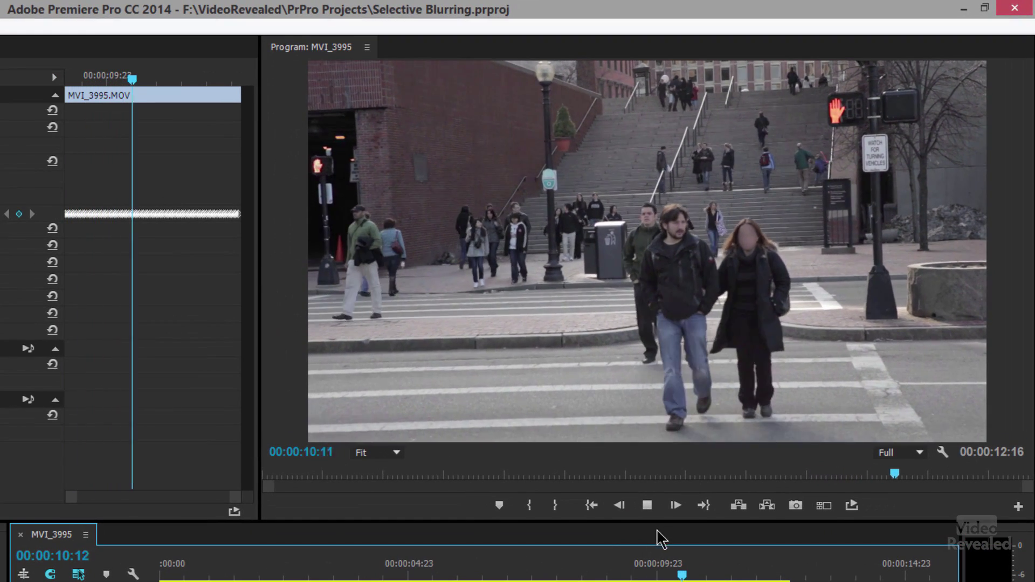
{"action": "left_click", "coordinate": [674, 506]}
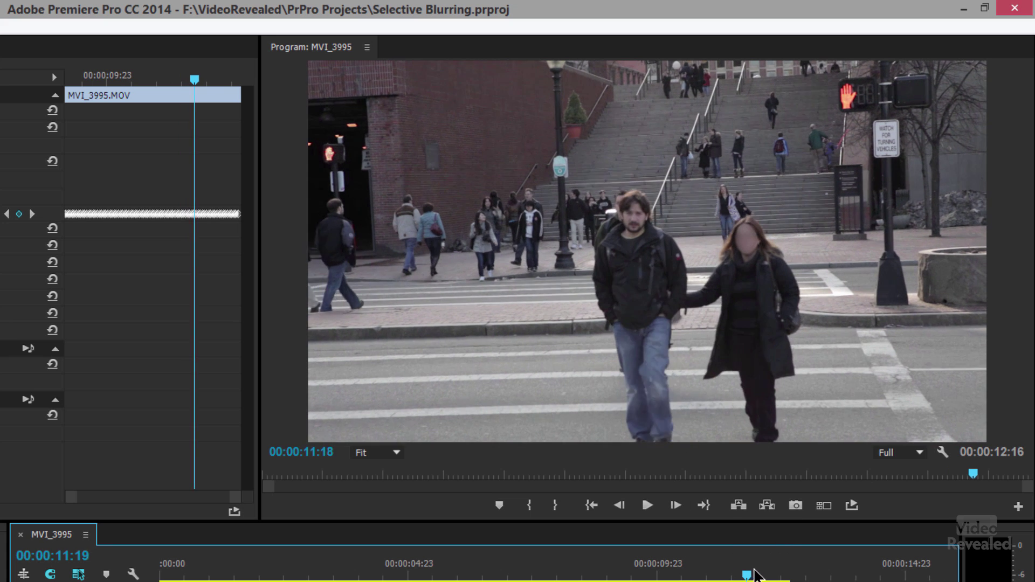
{"action": "left_click_drag", "start_coordinate": [747, 574], "coordinate": [653, 575]}
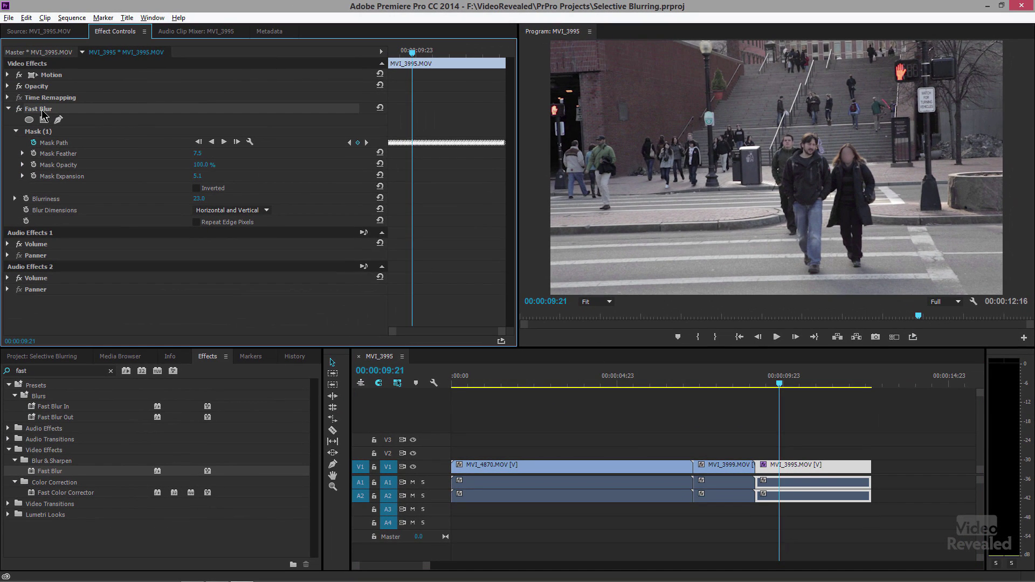
Delete the masked Fast Blur, return to the clip start, and apply a fresh Fast Blur to MVI_3995
{"action": "key", "text": "Delete"}
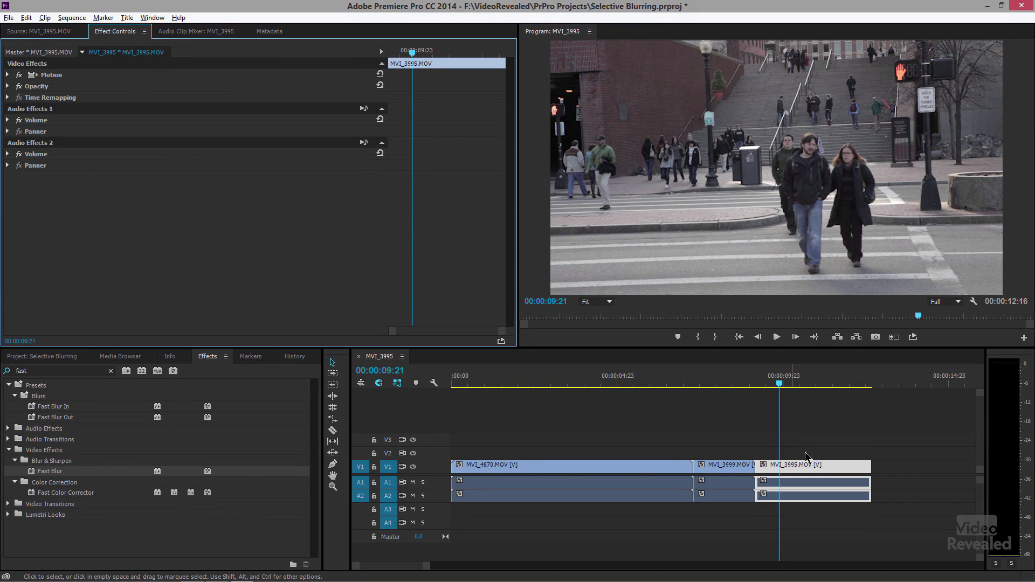
{"action": "key", "text": "Up"}
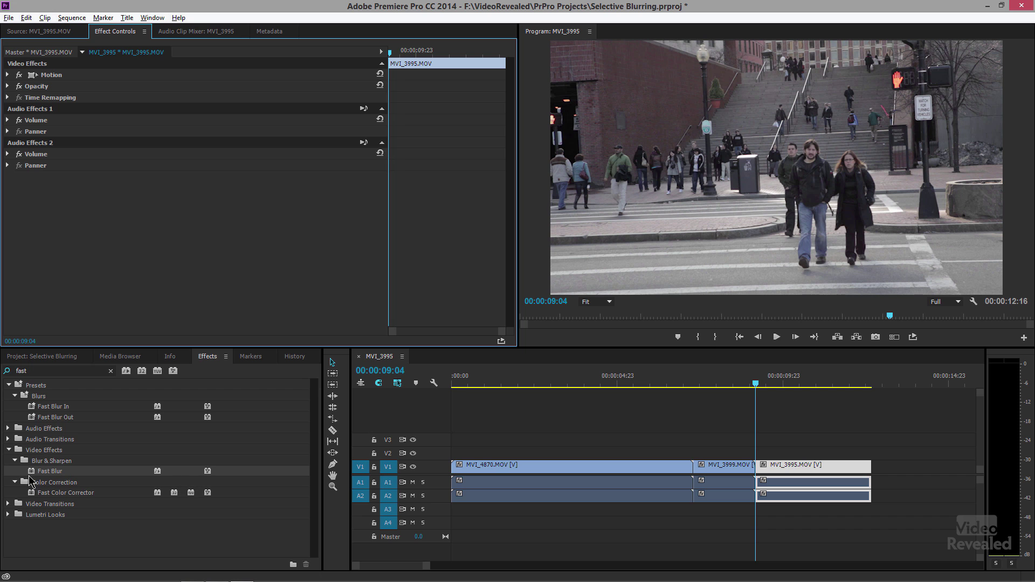
{"action": "left_click_drag", "start_coordinate": [34, 473], "coordinate": [189, 132]}
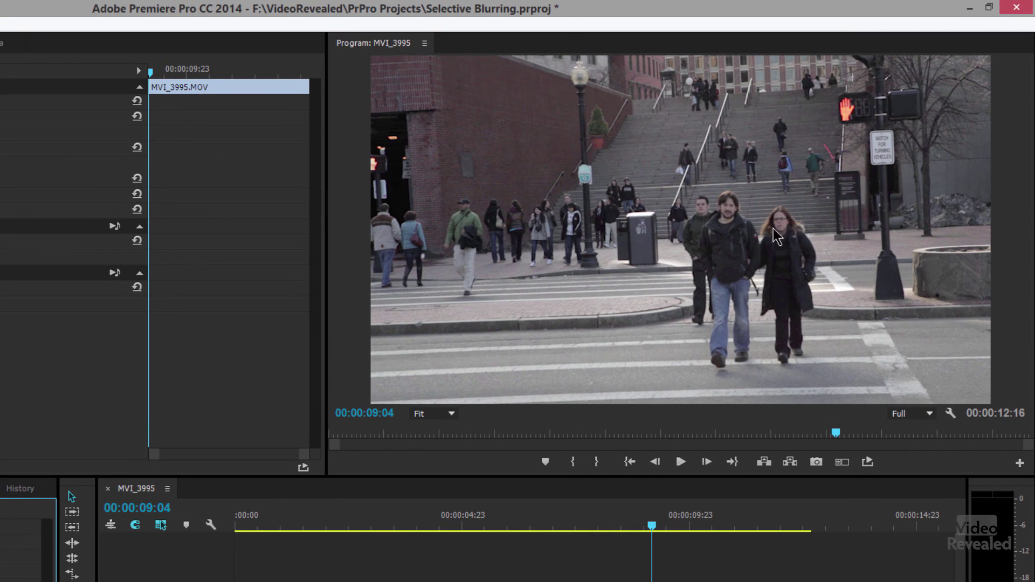
{"action": "left_click", "coordinate": [452, 414]}
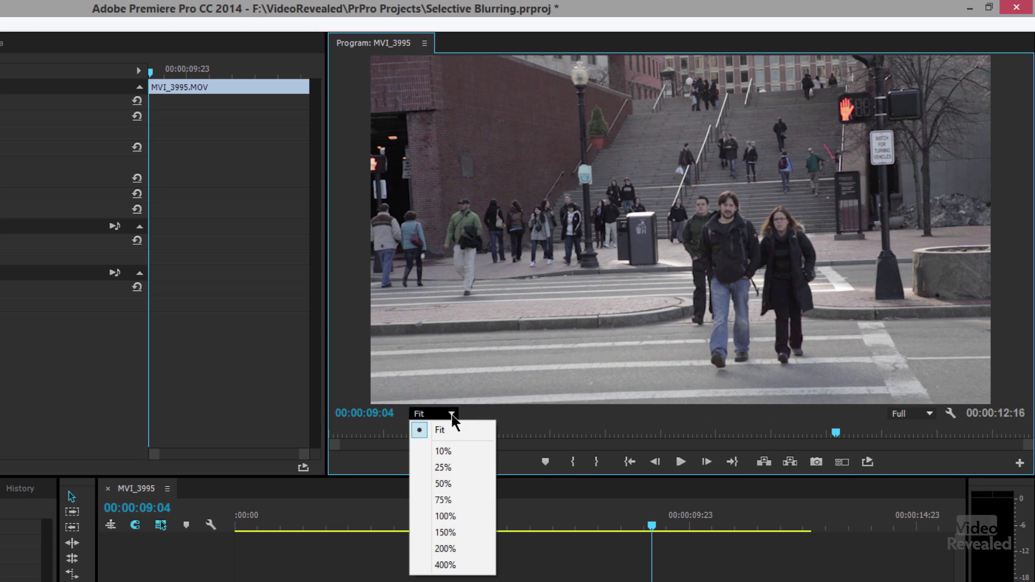
Zoom the Program monitor from 150% to 200% and scroll the view over to the woman's face
{"action": "left_click", "coordinate": [445, 532]}
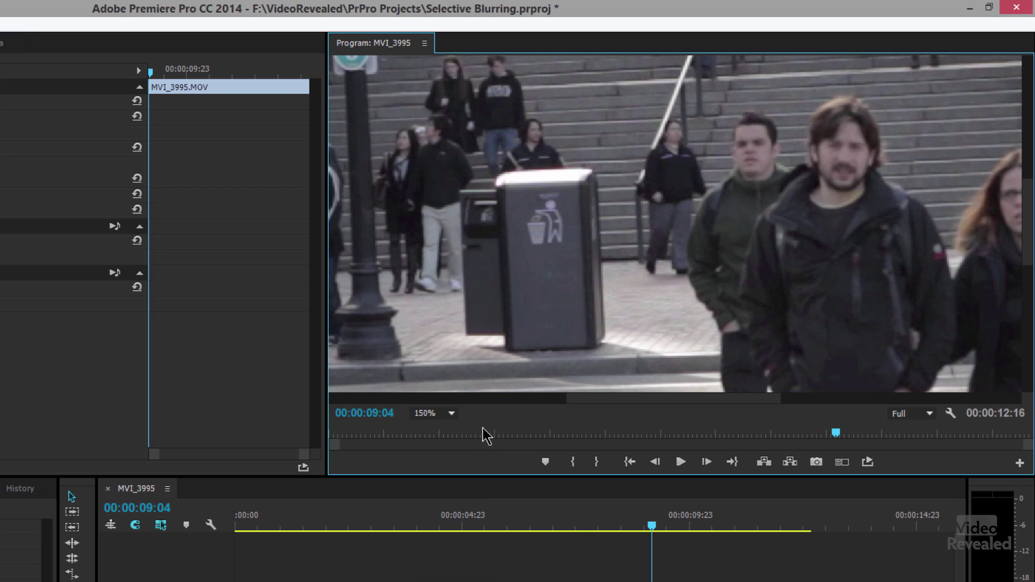
{"action": "left_click", "coordinate": [452, 414]}
{"action": "left_click", "coordinate": [448, 549]}
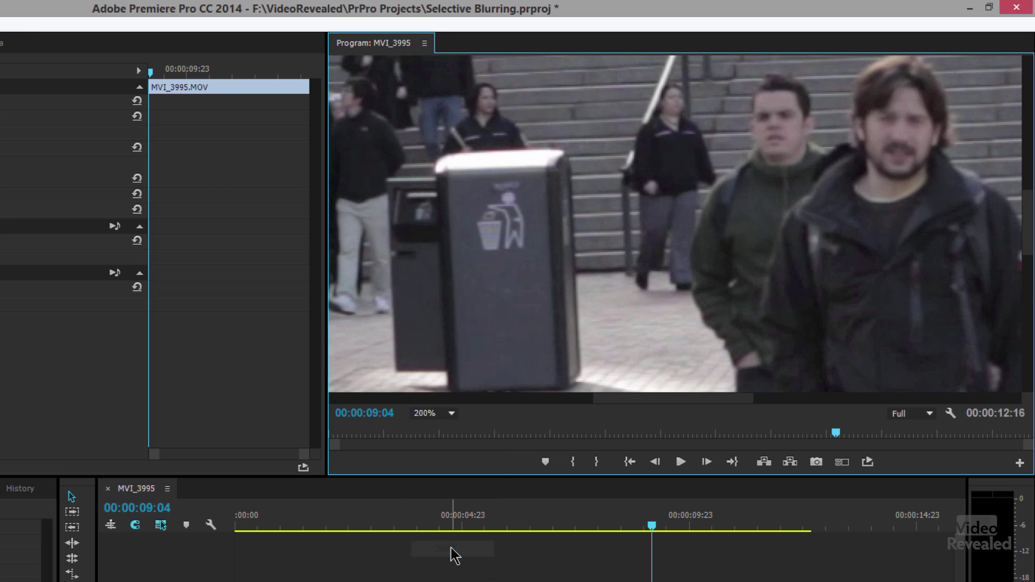
{"action": "left_click_drag", "start_coordinate": [613, 395], "coordinate": [720, 400]}
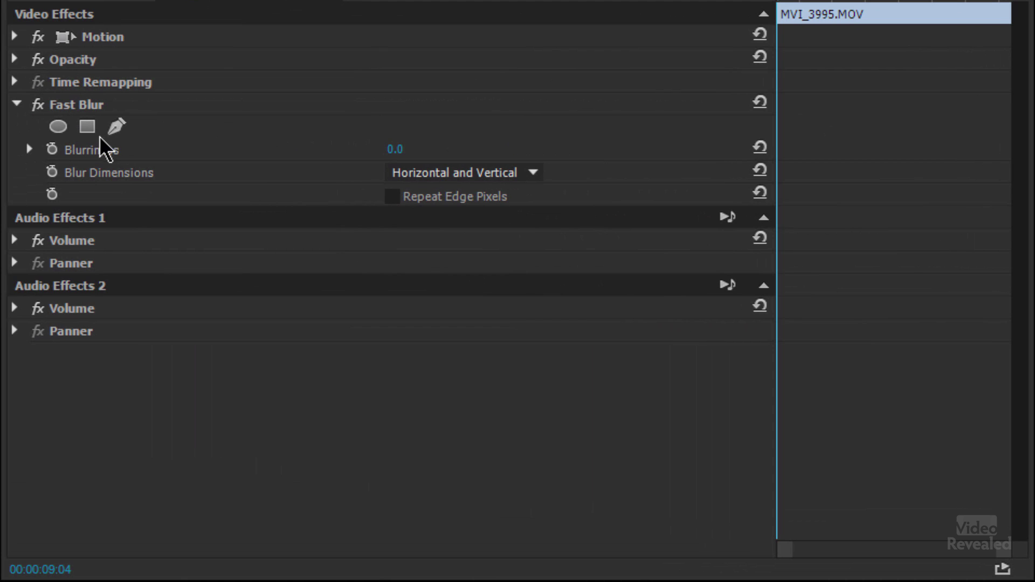
Draw a closed Bezier oval on the Fast Blur around the woman's head, glasses, chin and cheeks
{"action": "left_click", "coordinate": [116, 126]}
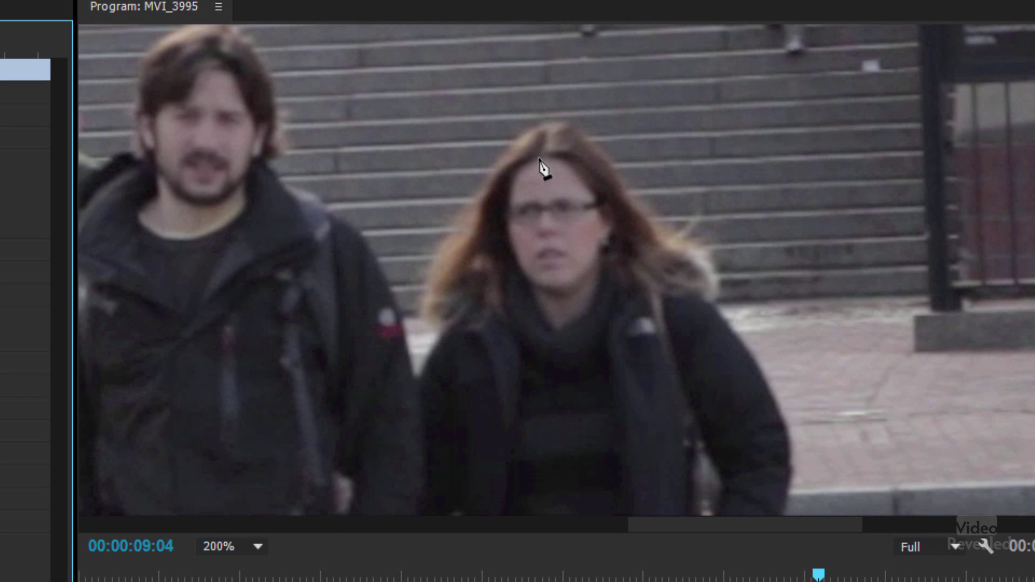
{"action": "left_click_drag", "start_coordinate": [538, 159], "coordinate": [573, 156]}
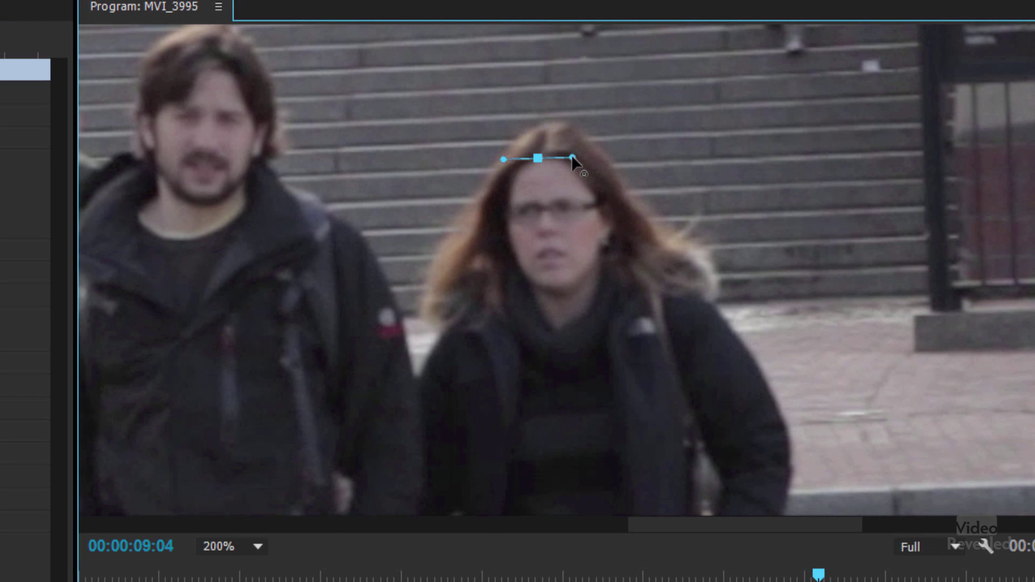
{"action": "left_click", "coordinate": [602, 210]}
{"action": "left_click_drag", "start_coordinate": [605, 231], "coordinate": [607, 244]}
{"action": "left_click", "coordinate": [561, 292]}
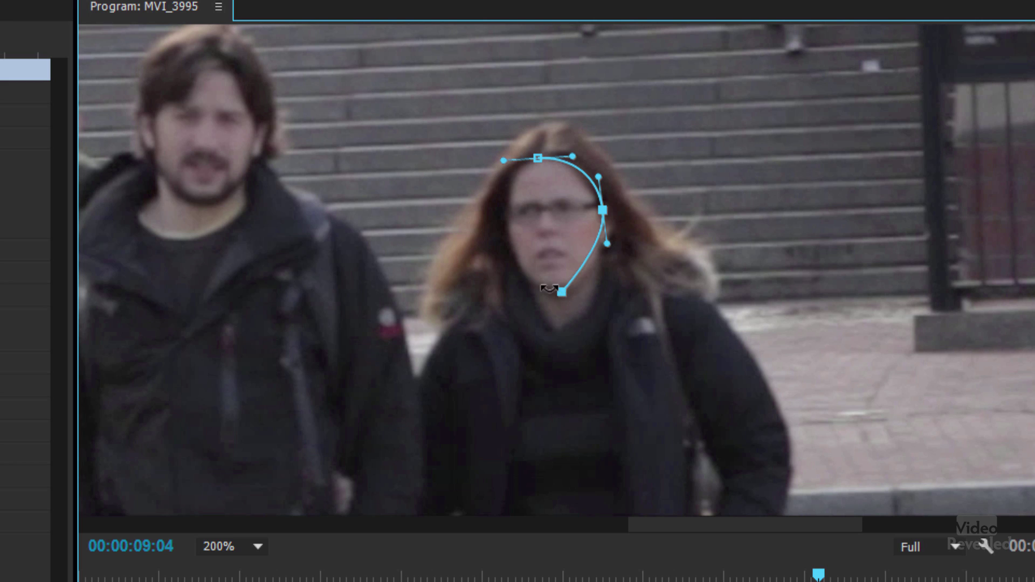
{"action": "left_click_drag", "start_coordinate": [549, 289], "coordinate": [527, 292]}
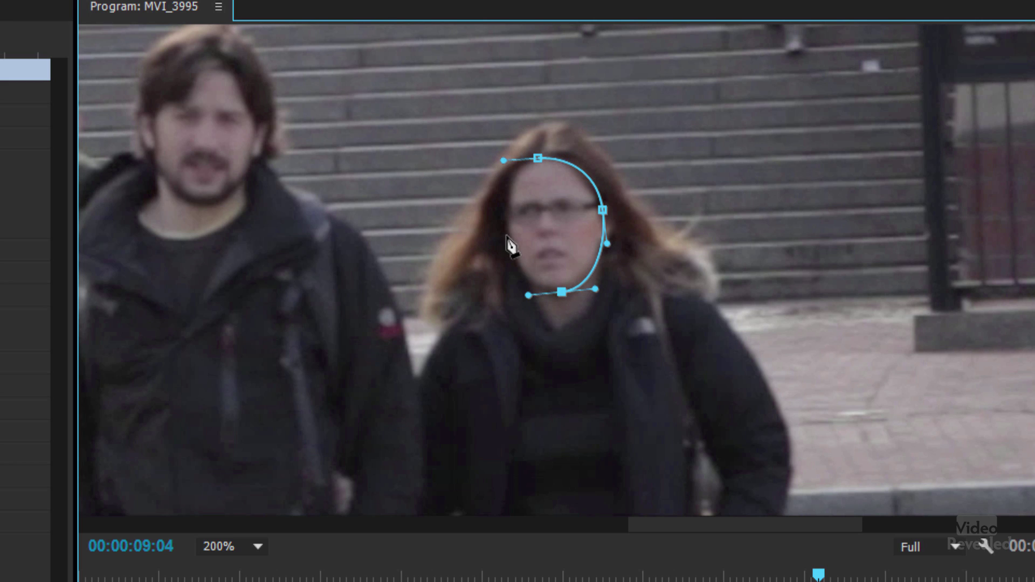
{"action": "left_click_drag", "start_coordinate": [507, 236], "coordinate": [506, 195]}
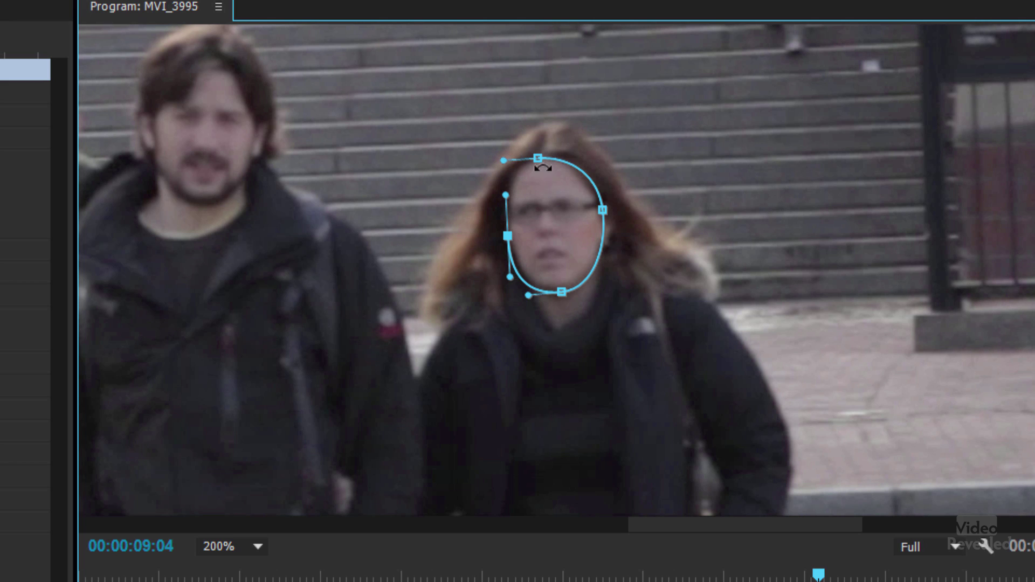
{"action": "left_click", "coordinate": [538, 160]}
{"action": "left_click_drag", "start_coordinate": [542, 159], "coordinate": [570, 156]}
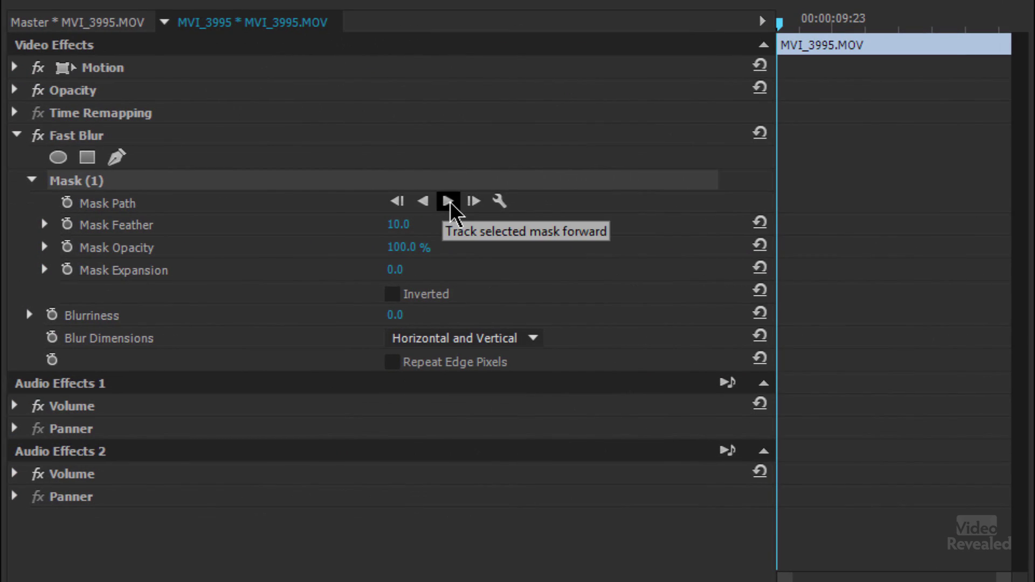
Track Mask (1) forward using Position, Scale & Rotation, stopping at 00:00:11:06
{"action": "left_click", "coordinate": [499, 202]}
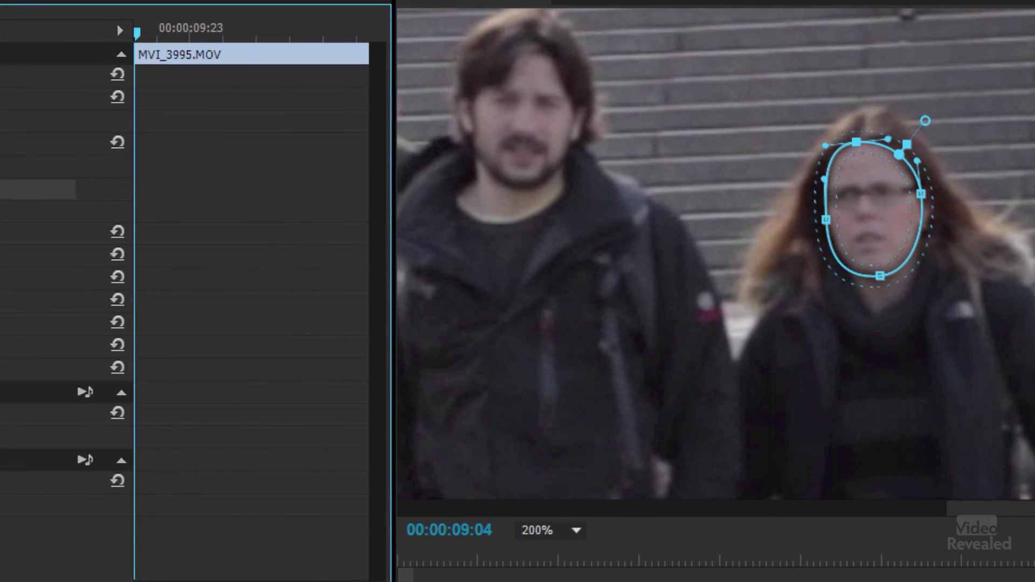
{"action": "left_click", "coordinate": [447, 201]}
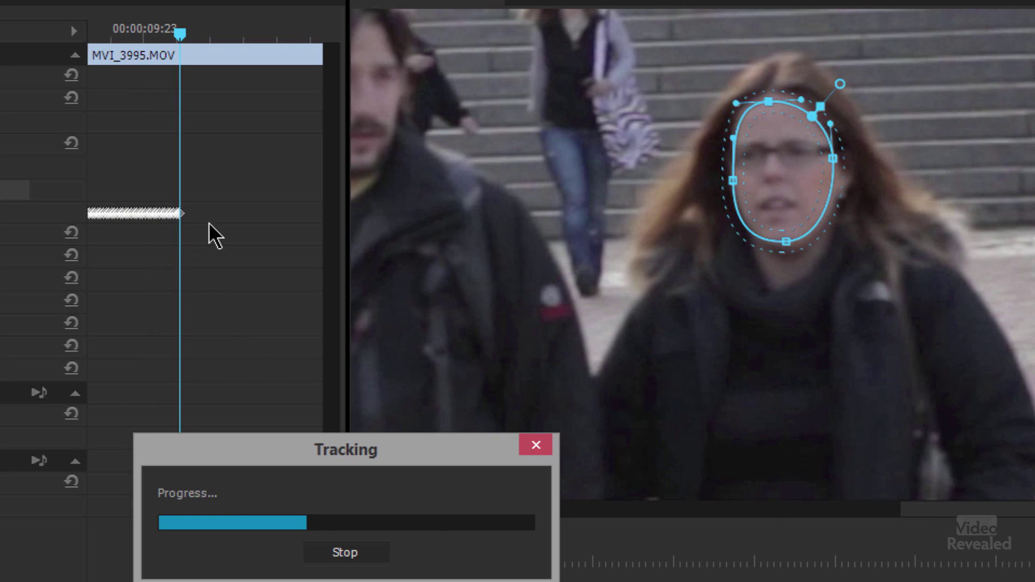
{"action": "left_click", "coordinate": [358, 554]}
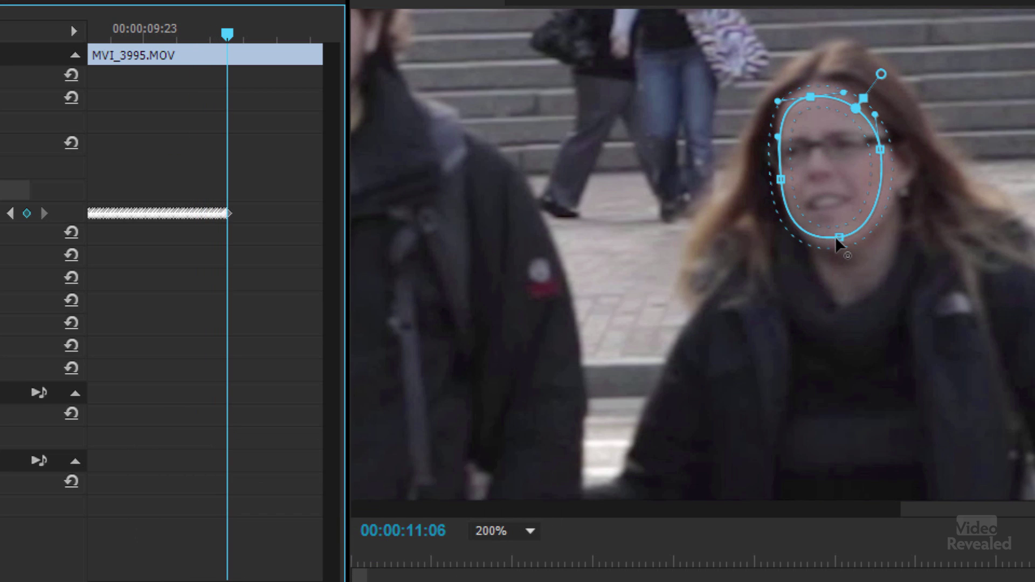
Adjust the mask's bottom, right, top and side points to fit the face, then step back to check
{"action": "left_click_drag", "start_coordinate": [839, 237], "coordinate": [840, 245]}
{"action": "left_click_drag", "start_coordinate": [882, 147], "coordinate": [894, 133]}
{"action": "left_click_drag", "start_coordinate": [804, 95], "coordinate": [807, 81]}
{"action": "left_click_drag", "start_coordinate": [781, 173], "coordinate": [773, 175]}
{"action": "left_click", "coordinate": [229, 35]}
{"action": "left_click_drag", "start_coordinate": [228, 35], "coordinate": [203, 36]}
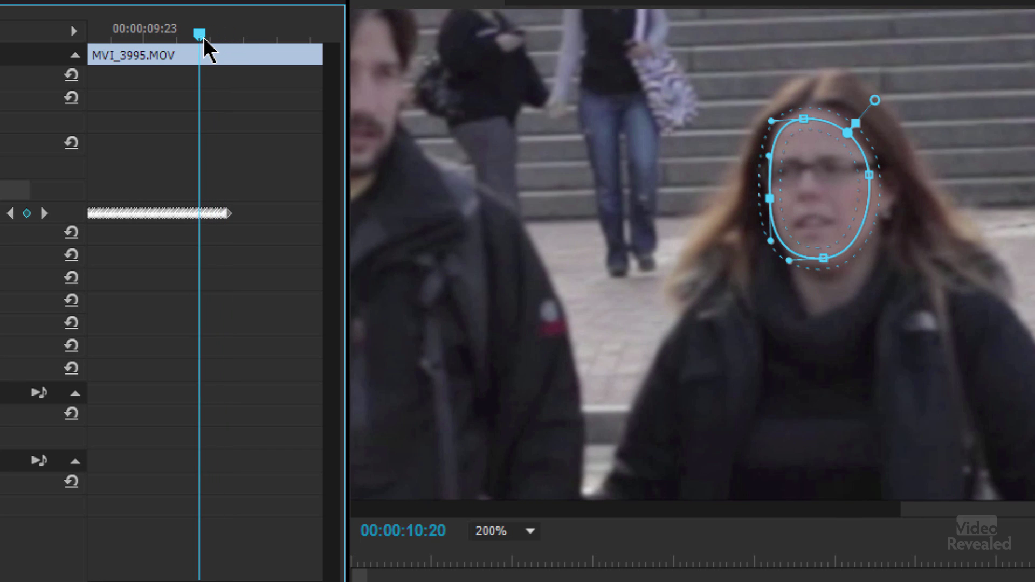
Refit the mask around the face, track it forward to 00:00:12:15, and set monitor zoom to Fit
{"action": "left_click_drag", "start_coordinate": [819, 253], "coordinate": [824, 269]}
{"action": "left_click_drag", "start_coordinate": [870, 174], "coordinate": [881, 175]}
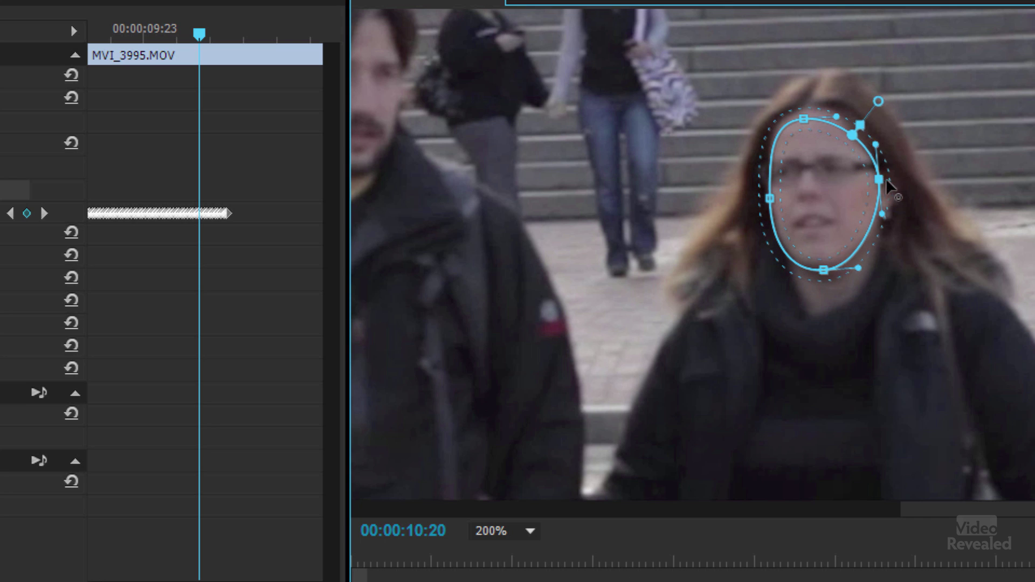
{"action": "left_click", "coordinate": [803, 119]}
{"action": "left_click_drag", "start_coordinate": [803, 119], "coordinate": [805, 94]}
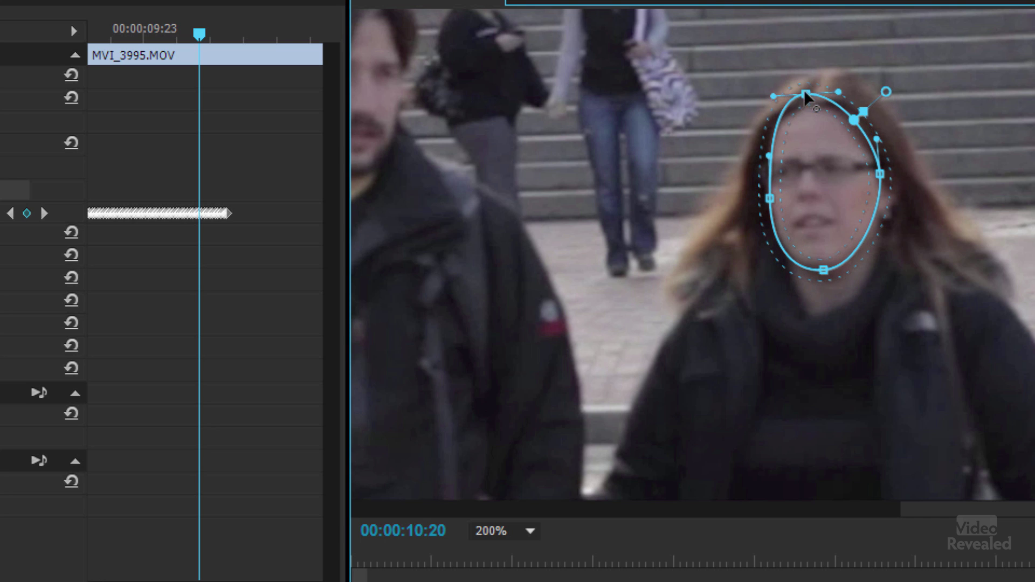
{"action": "left_click_drag", "start_coordinate": [768, 197], "coordinate": [761, 198]}
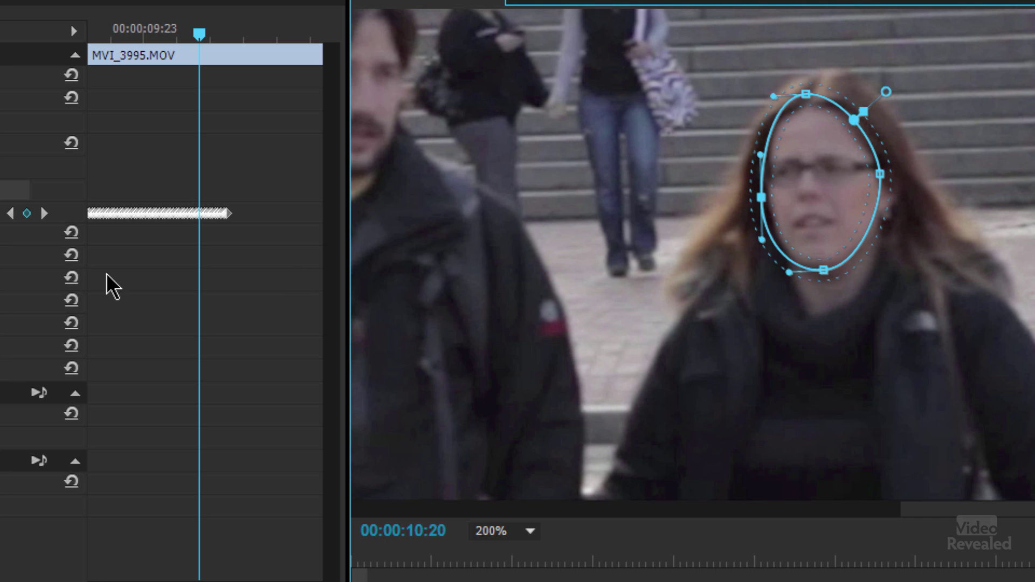
{"action": "left_click", "coordinate": [4, 213]}
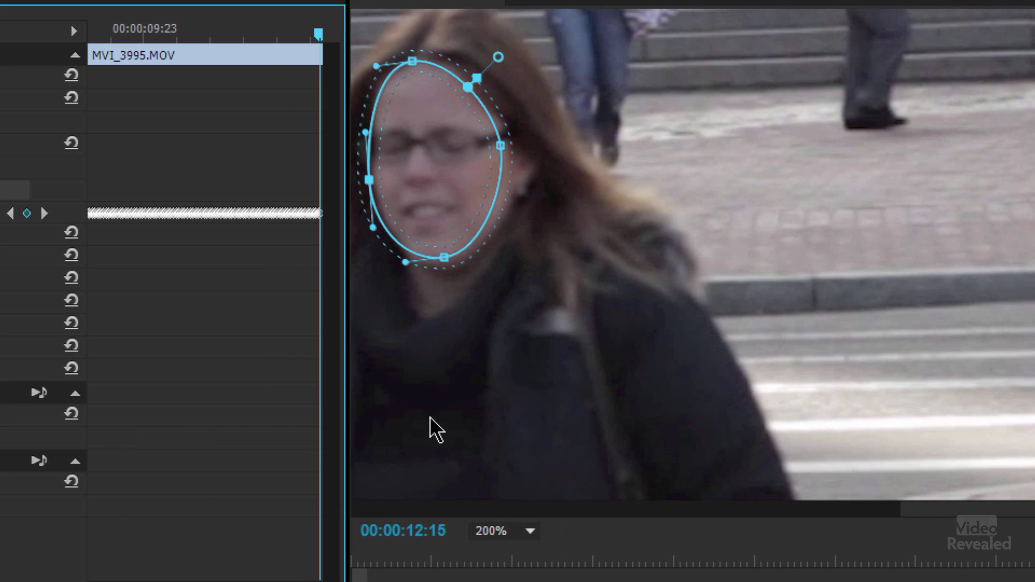
{"action": "left_click", "coordinate": [530, 533]}
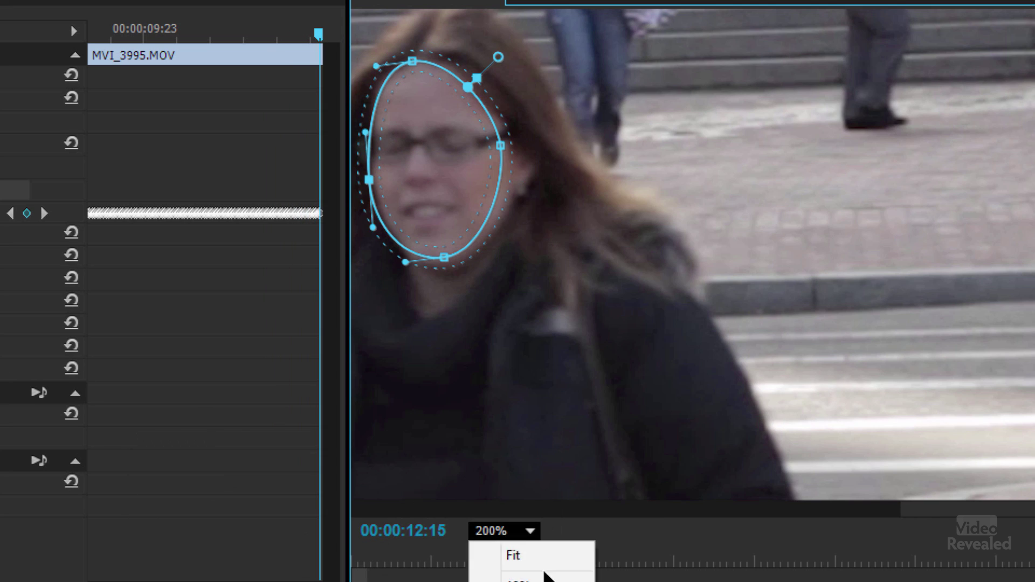
{"action": "left_click", "coordinate": [546, 557]}
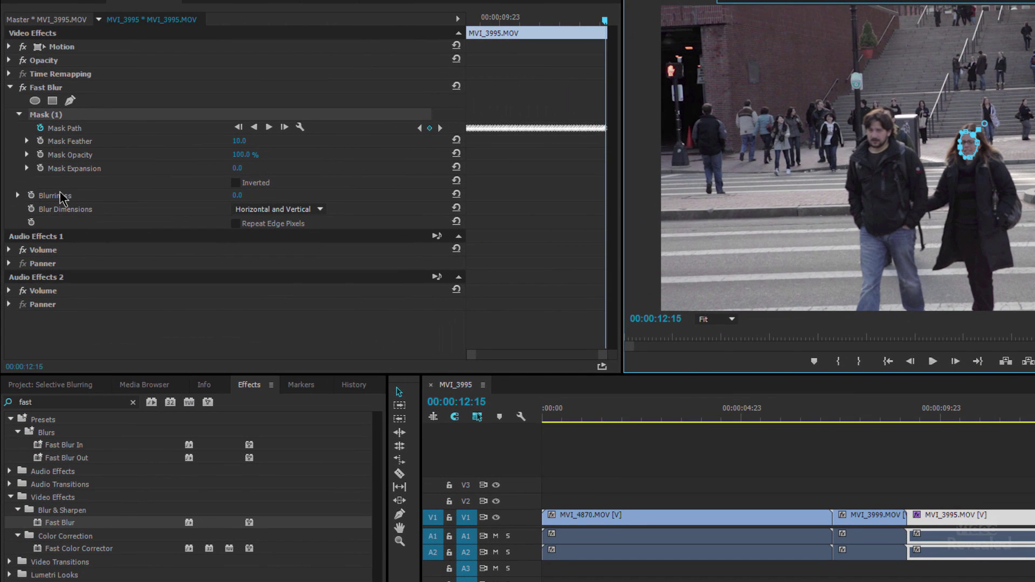
Scrub the Fast Blur Blurriness to 13.0 so the masked face is blurred
{"action": "left_click", "coordinate": [240, 196]}
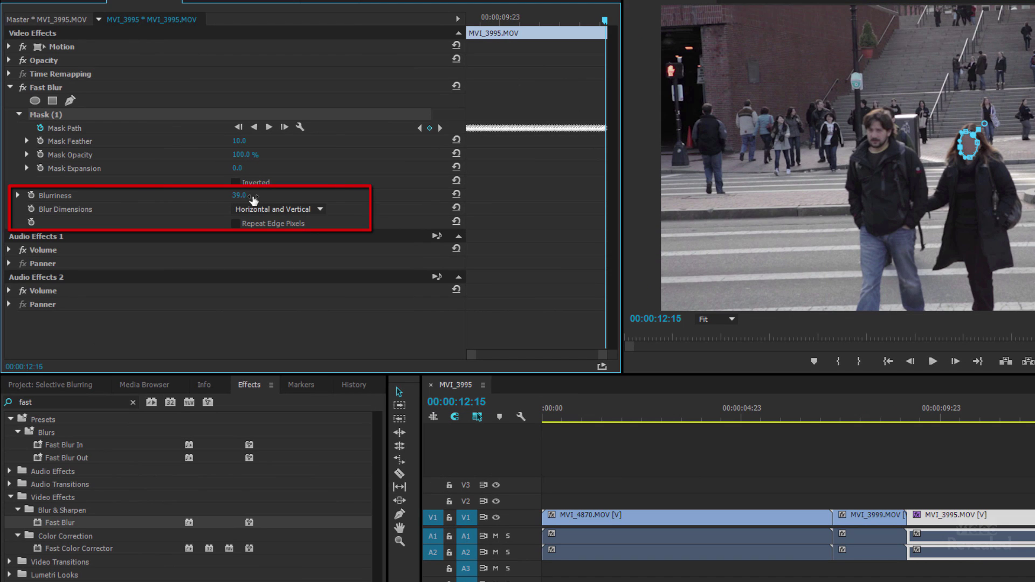
{"action": "left_click_drag", "start_coordinate": [254, 201], "coordinate": [241, 202]}
{"action": "left_click_drag", "start_coordinate": [237, 195], "coordinate": [254, 195]}
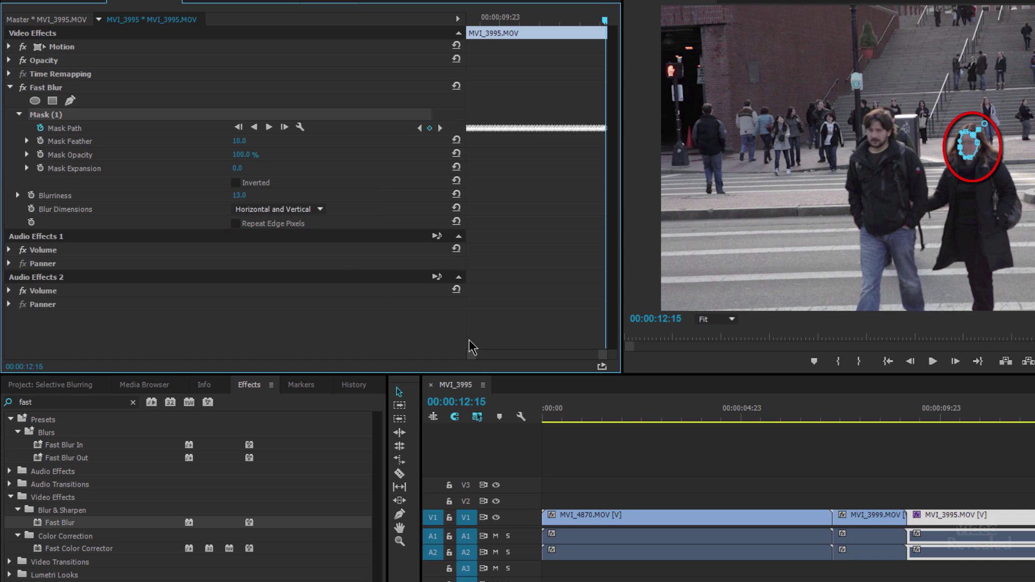
{"action": "left_click", "coordinate": [731, 319]}
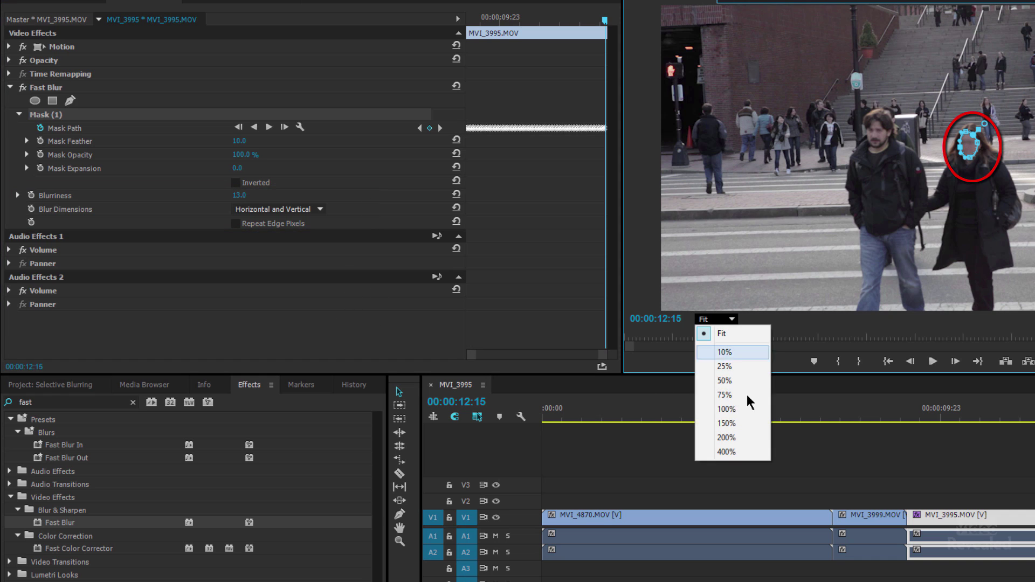
Magnify the Program monitor view to 150%
{"action": "left_click", "coordinate": [737, 425]}
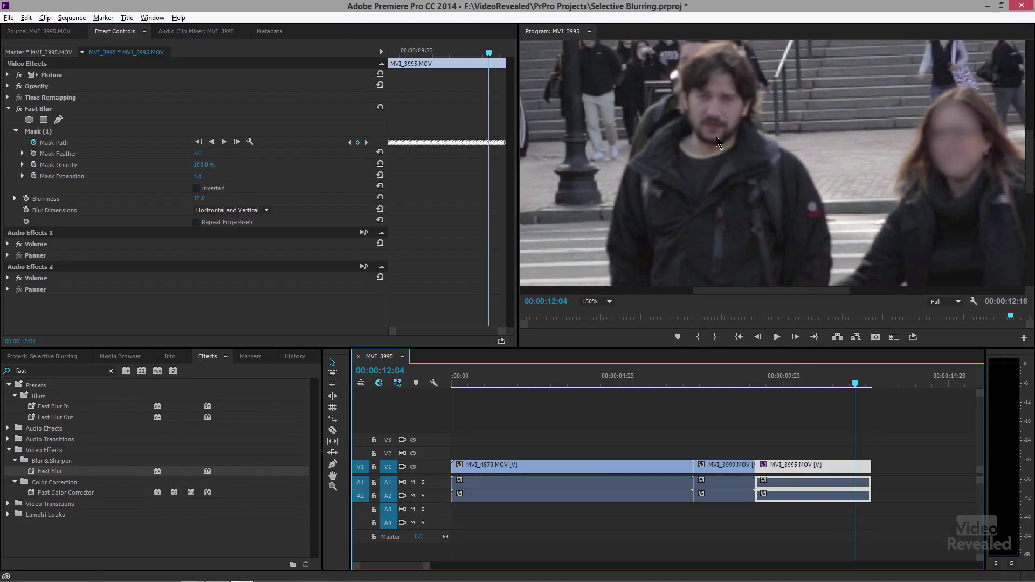
Draw a second Fast Blur mask around the man's face, then move the playhead to 00:00:07:19
{"action": "left_click", "coordinate": [58, 119]}
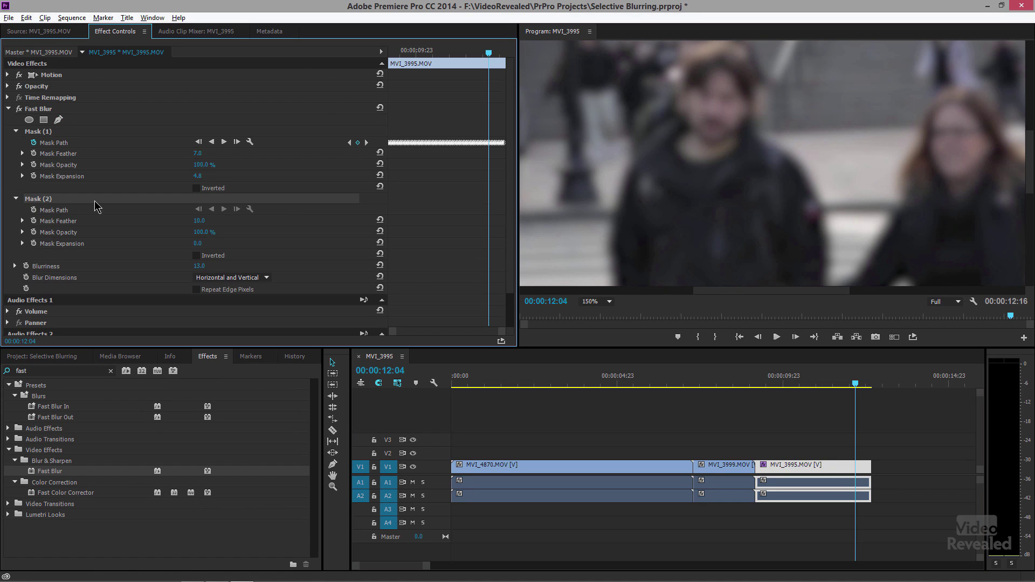
{"action": "left_click", "coordinate": [696, 80]}
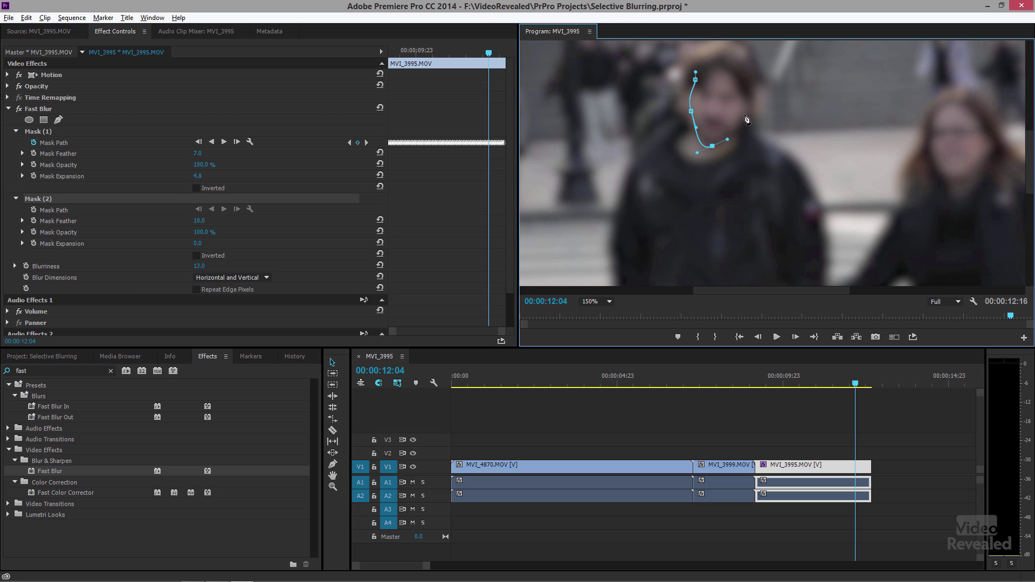
{"action": "left_click_drag", "start_coordinate": [745, 114], "coordinate": [669, 93]}
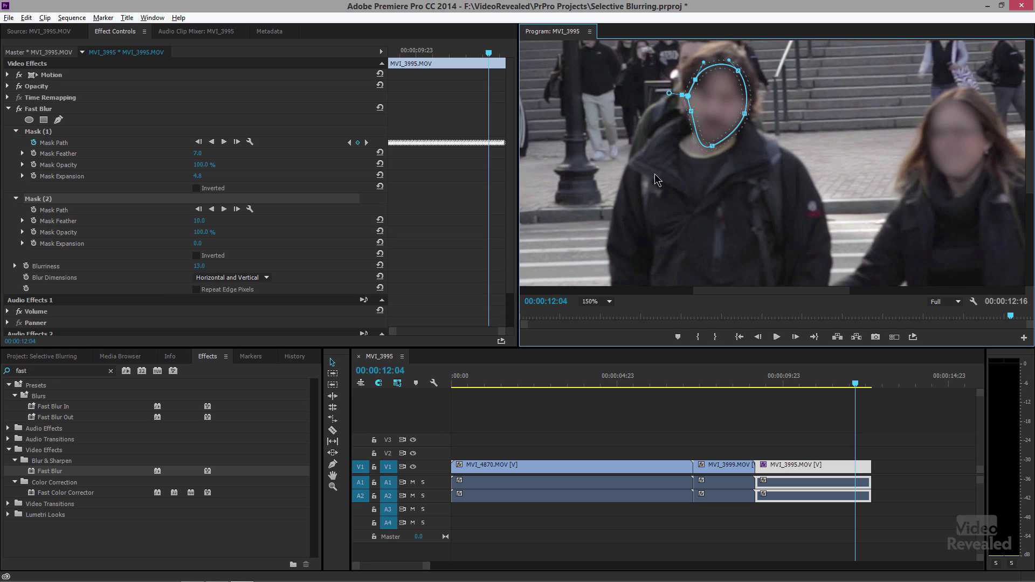
{"action": "left_click", "coordinate": [694, 411]}
{"action": "left_click_drag", "start_coordinate": [739, 383], "coordinate": [712, 387]}
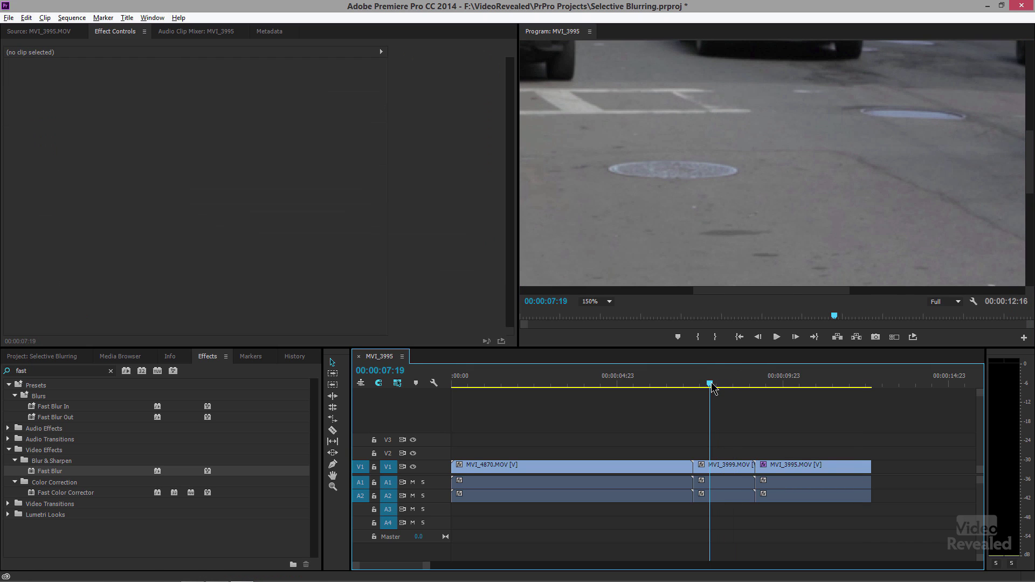
Select MVI_3999, pan the monitor to the parked car, and apply Fast Blur to the clip
{"action": "left_click", "coordinate": [723, 468]}
{"action": "left_click", "coordinate": [608, 302]}
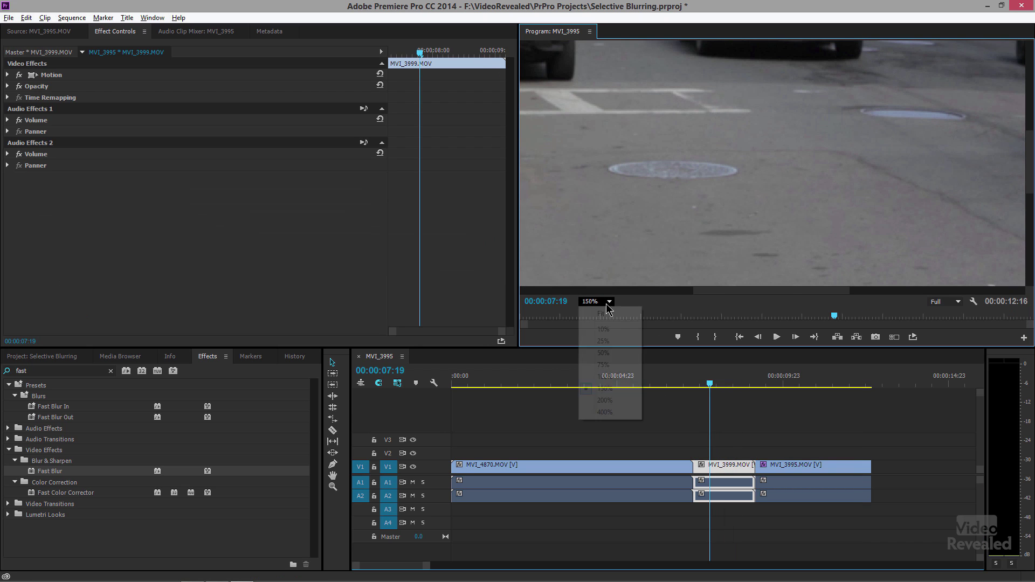
{"action": "left_click_drag", "start_coordinate": [728, 292], "coordinate": [935, 299]}
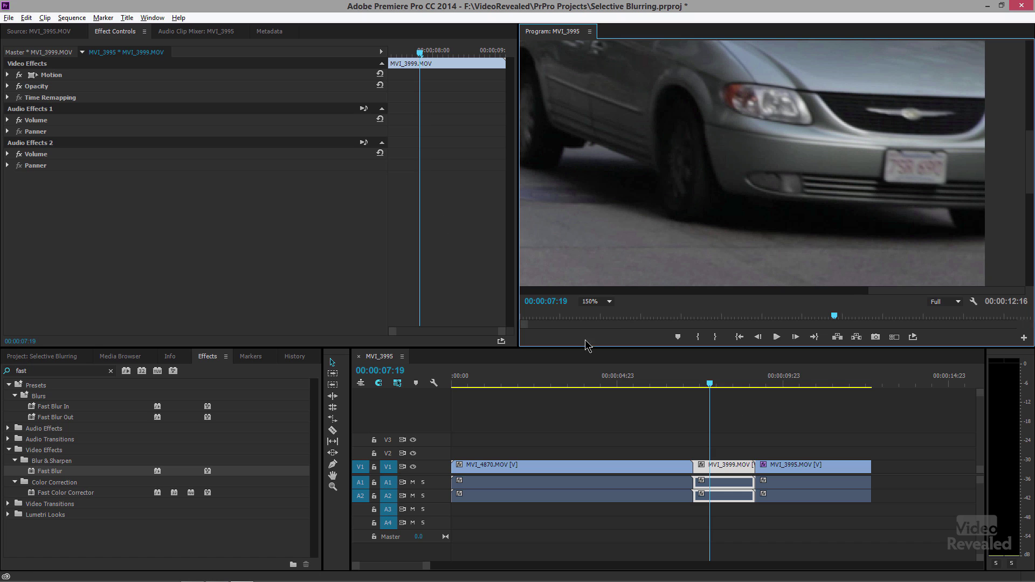
{"action": "left_click", "coordinate": [35, 474]}
{"action": "double_click", "coordinate": [35, 472]}
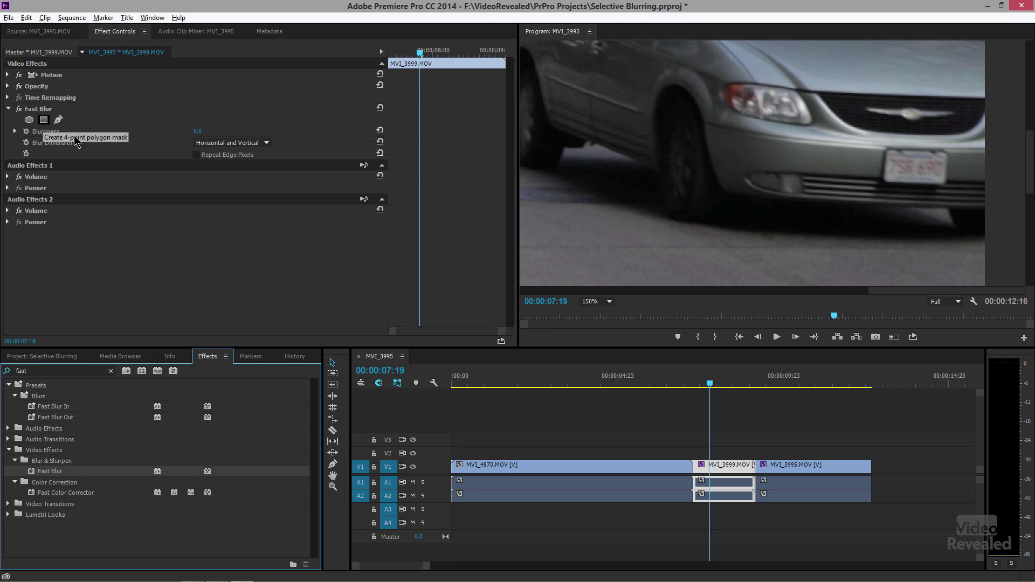
{"action": "left_click", "coordinate": [44, 119]}
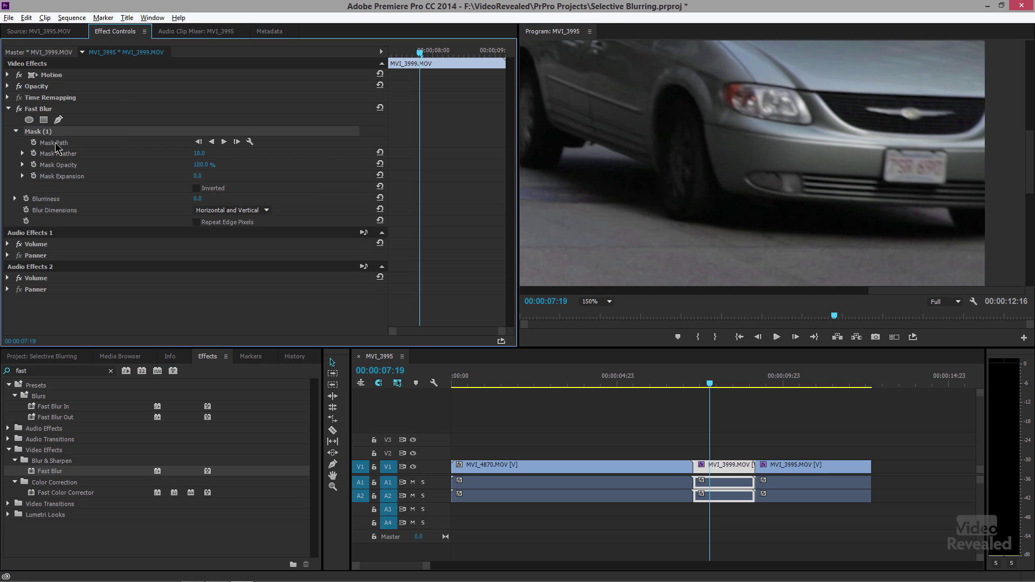
{"action": "left_click", "coordinate": [607, 301]}
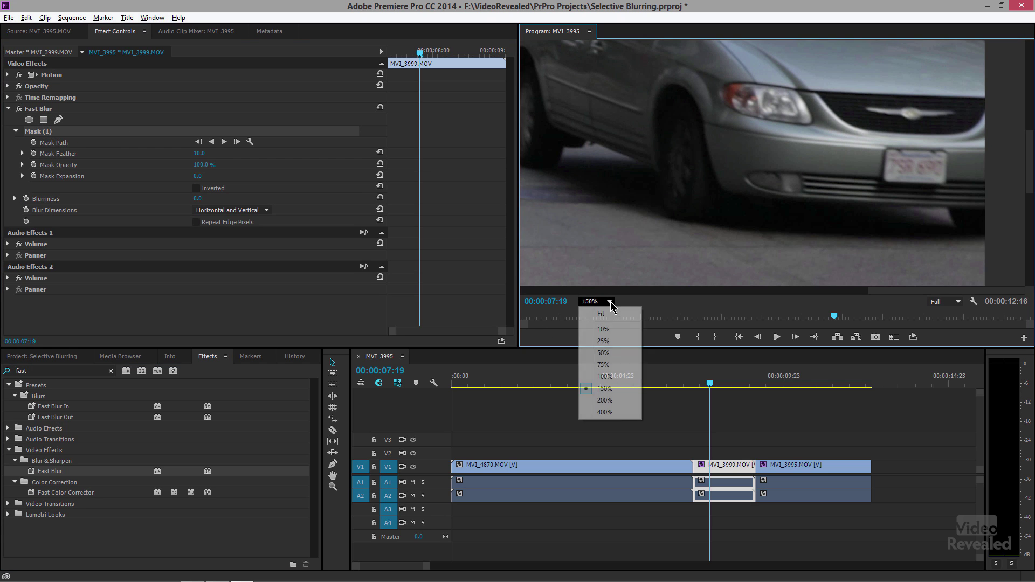
{"action": "left_click", "coordinate": [595, 321]}
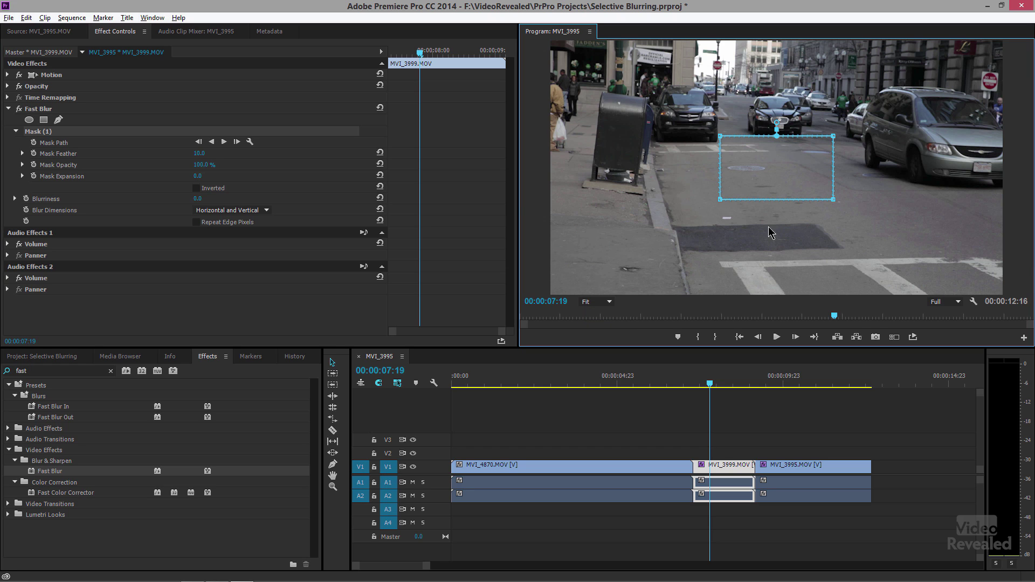
{"action": "left_click", "coordinate": [45, 131]}
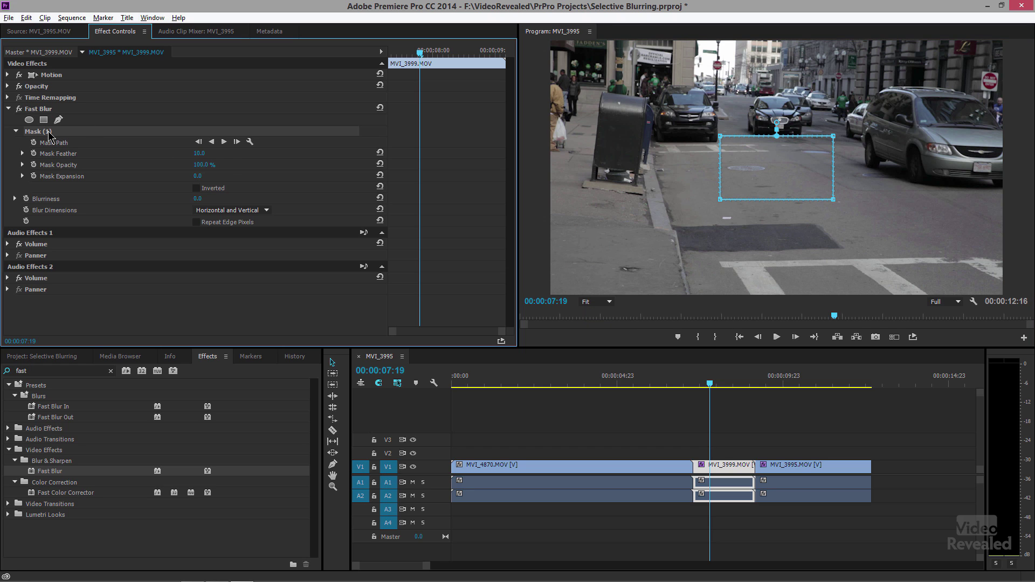
{"action": "key", "text": "Delete"}
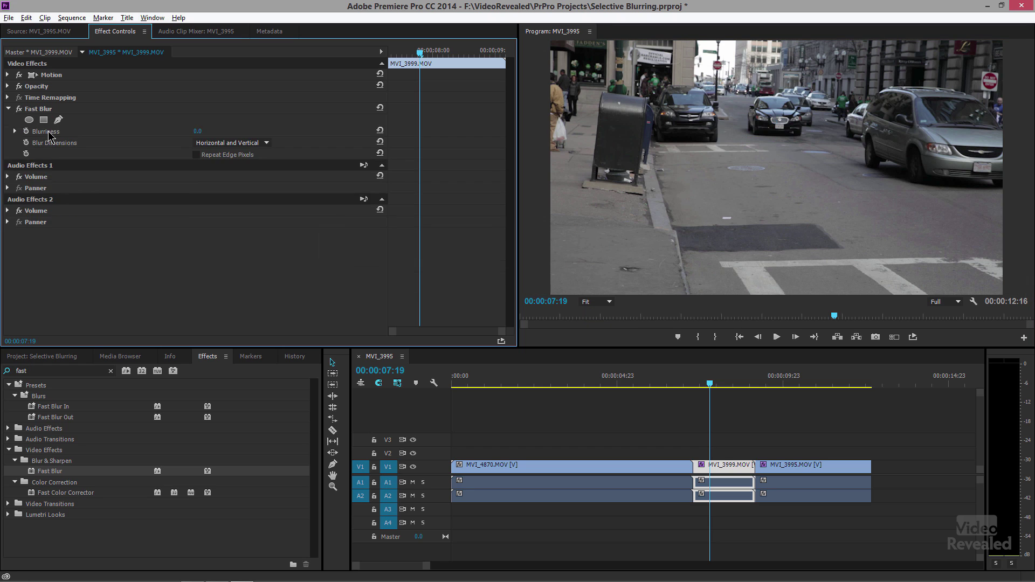
{"action": "left_click", "coordinate": [600, 301]}
Zoom to 150% and draw a closed four-point Fast Blur mask around the car's licence plate
{"action": "left_click", "coordinate": [604, 388]}
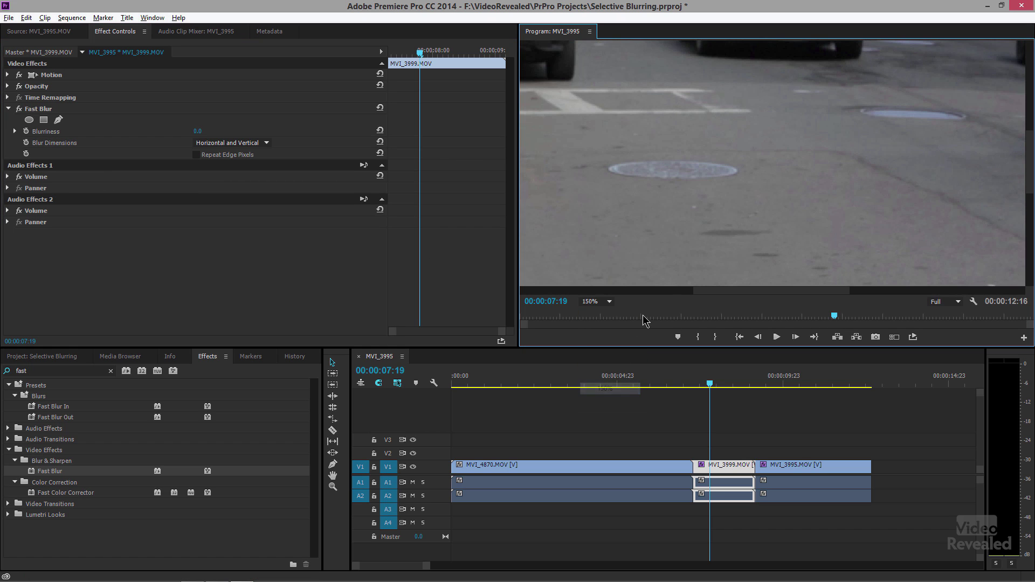
{"action": "left_click_drag", "start_coordinate": [722, 290], "coordinate": [938, 278]}
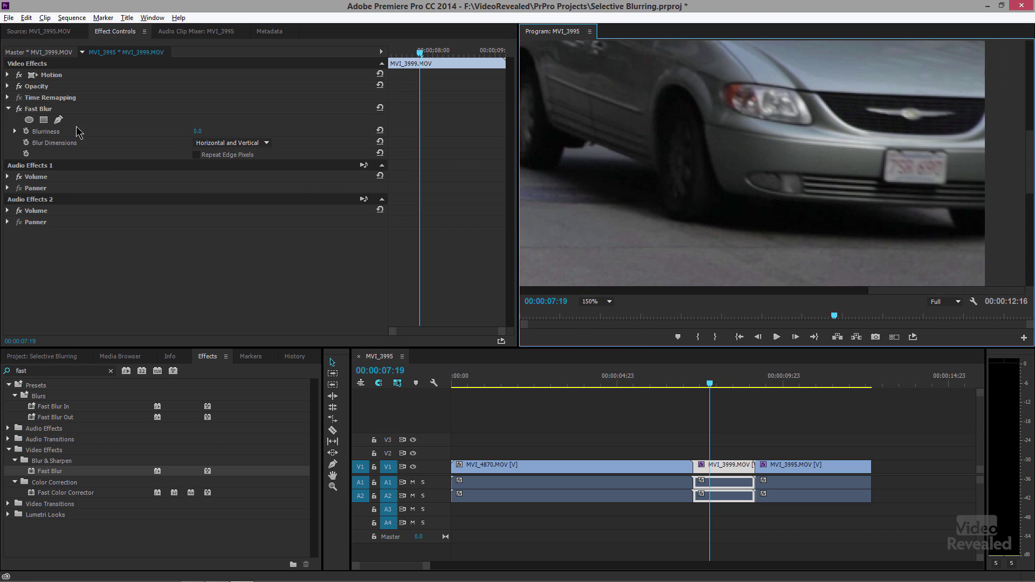
{"action": "left_click", "coordinate": [58, 120]}
{"action": "left_click", "coordinate": [887, 150]}
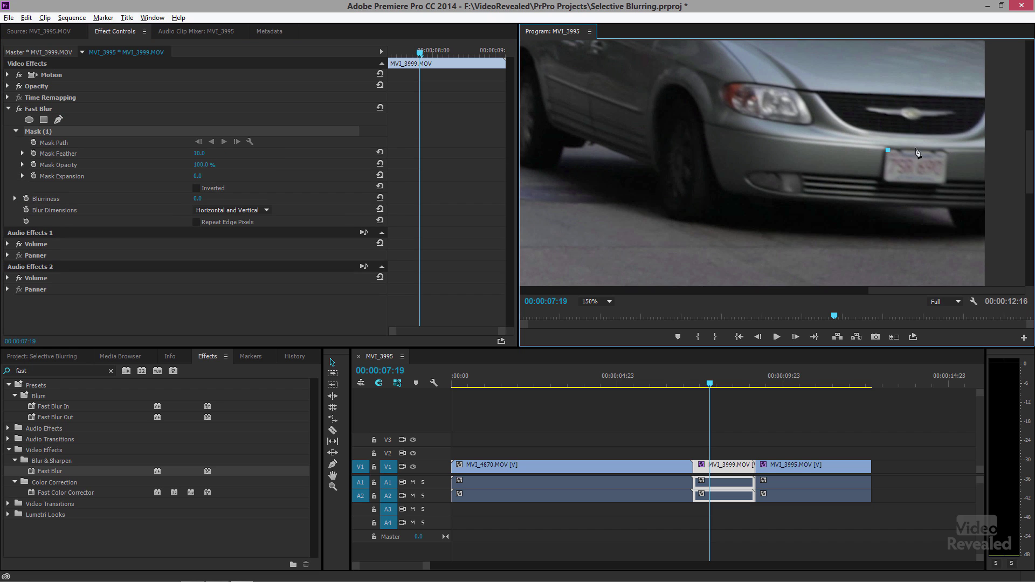
{"action": "left_click", "coordinate": [949, 152]}
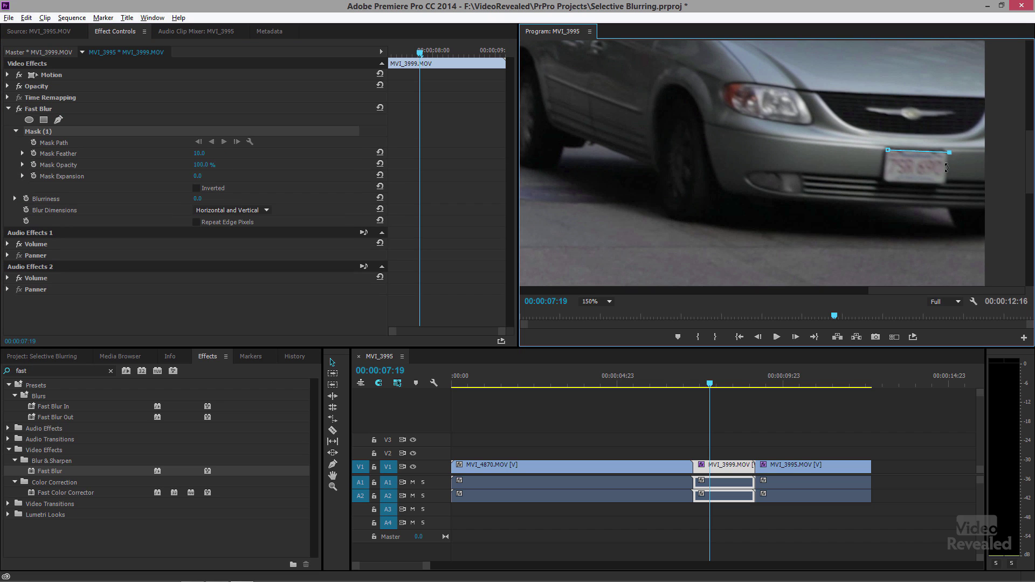
{"action": "left_click", "coordinate": [885, 180]}
{"action": "left_click", "coordinate": [889, 153]}
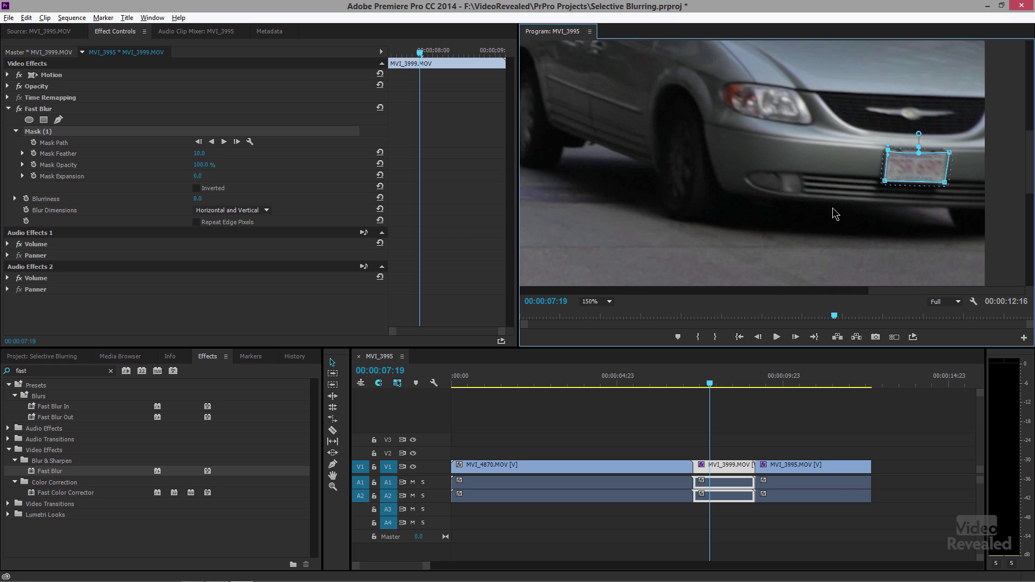
{"action": "left_click", "coordinate": [55, 77]}
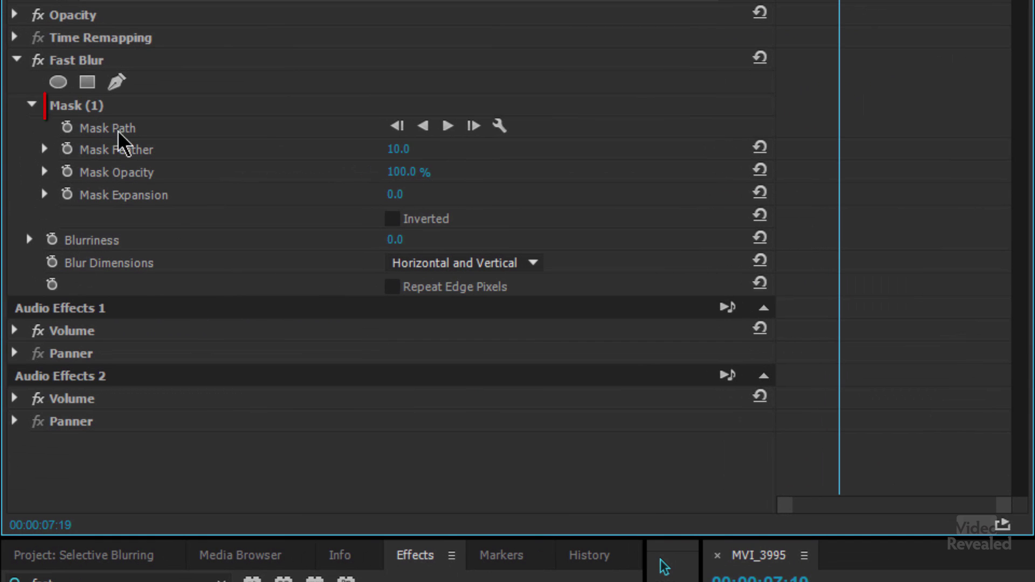
Select Mask (1), set the Program monitor zoom to Fit, and return the playhead to 00:00:00:02
{"action": "left_click", "coordinate": [86, 106]}
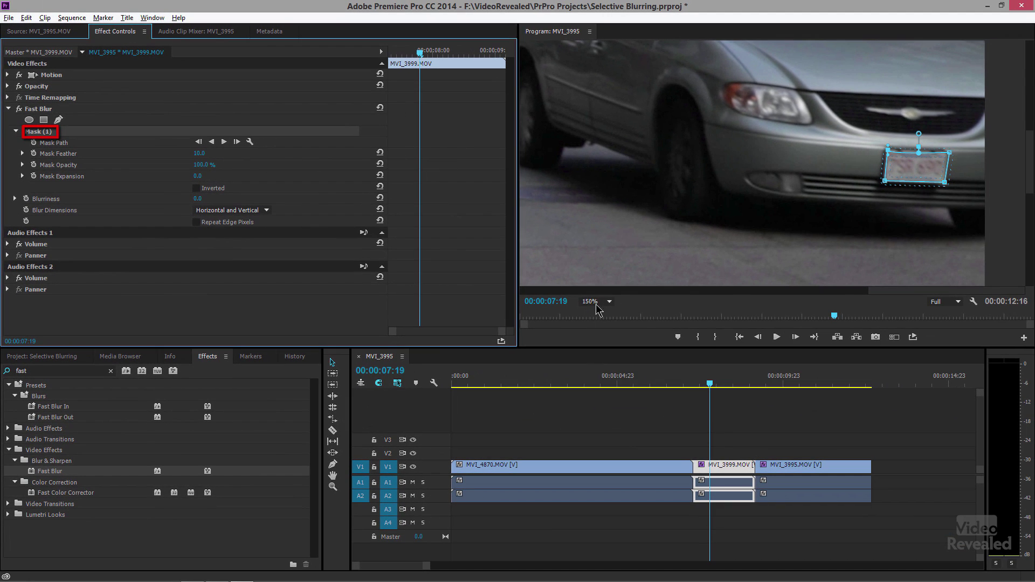
{"action": "left_click", "coordinate": [595, 301]}
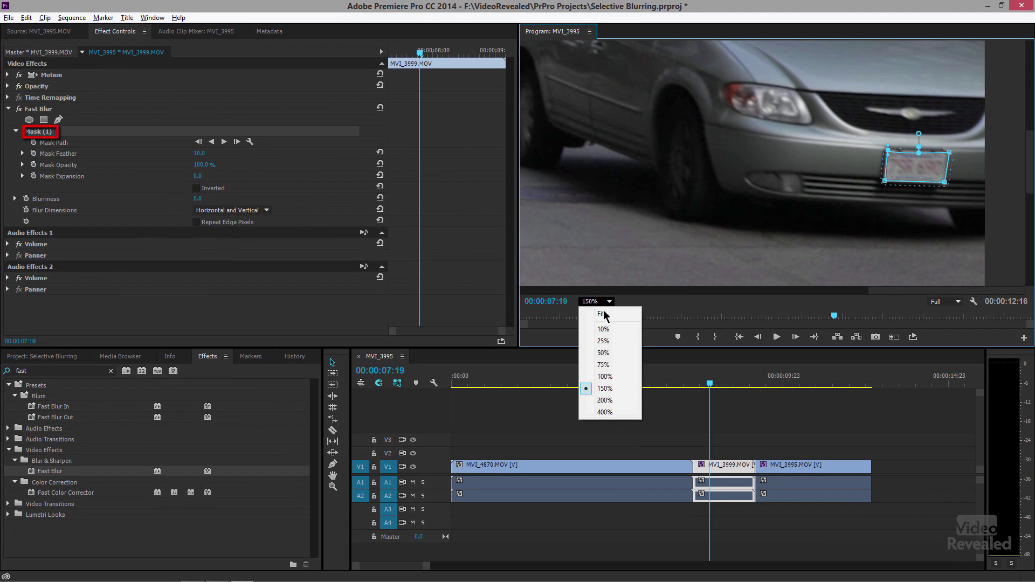
{"action": "left_click", "coordinate": [607, 313]}
{"action": "left_click_drag", "start_coordinate": [710, 384], "coordinate": [455, 392]}
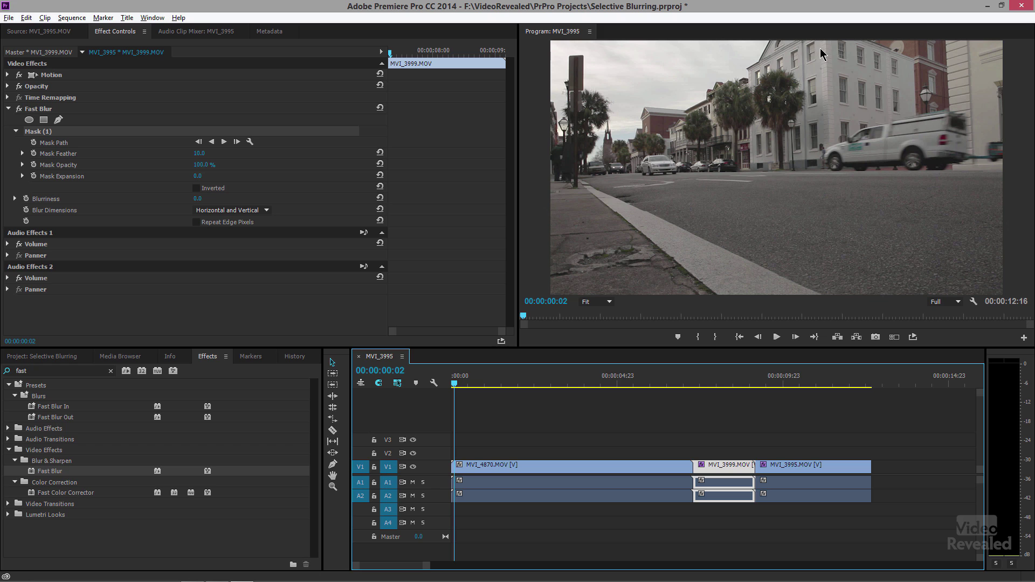
Zoom the Program monitor to 10% and apply Fast Blur to the MVI_4870 clip
{"action": "left_click", "coordinate": [608, 301]}
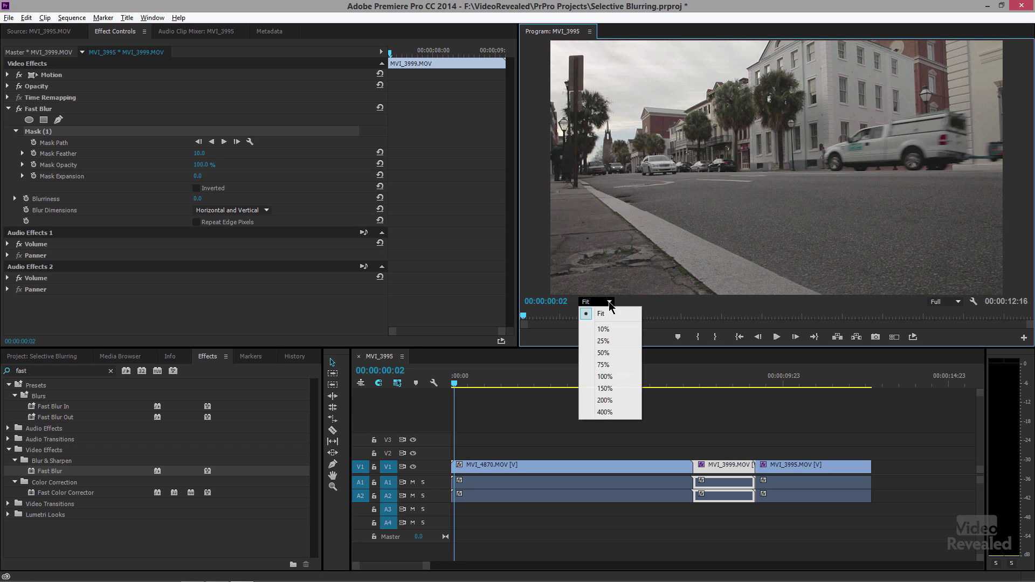
{"action": "left_click", "coordinate": [613, 334]}
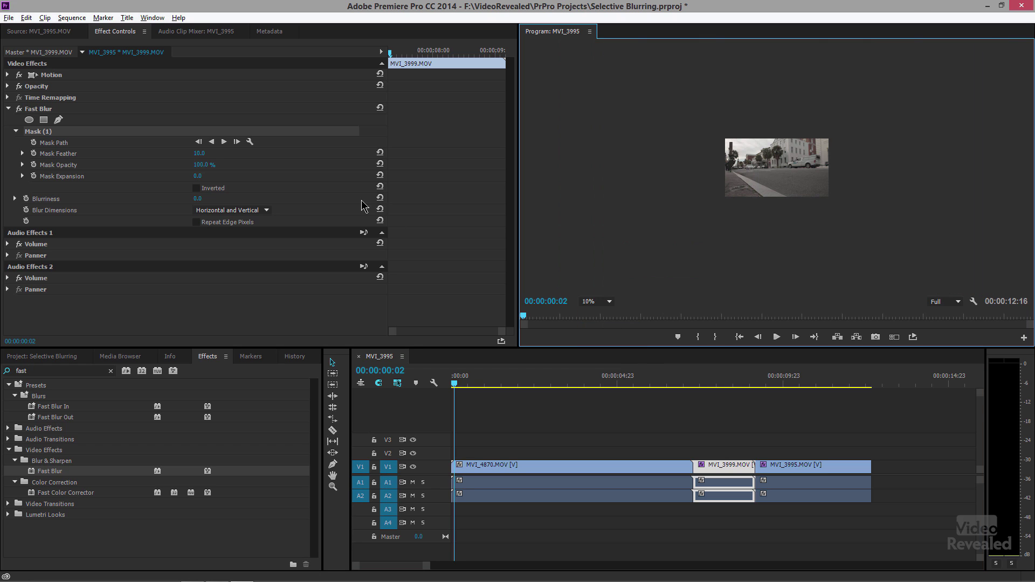
{"action": "left_click", "coordinate": [544, 470]}
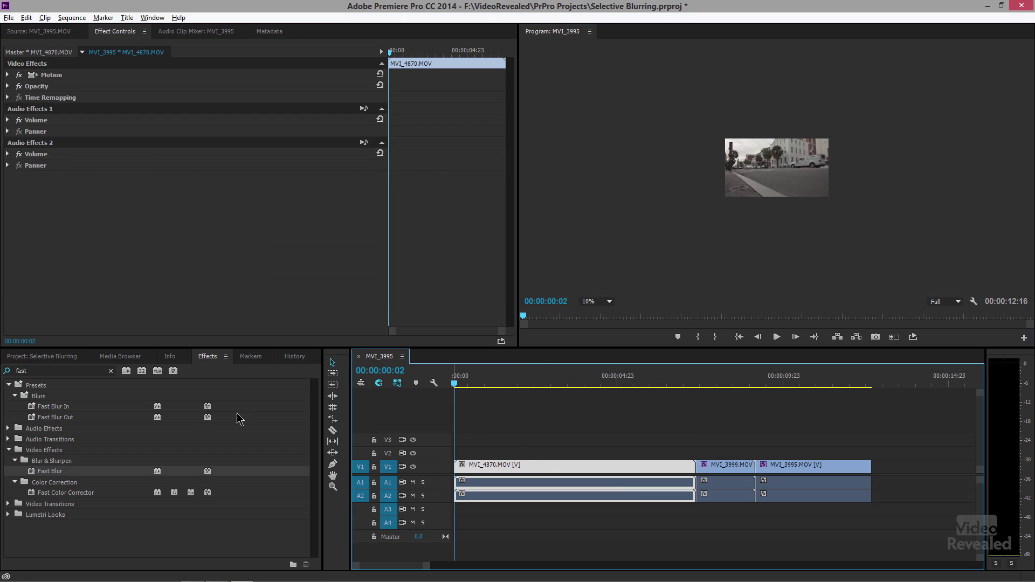
{"action": "double_click", "coordinate": [33, 474]}
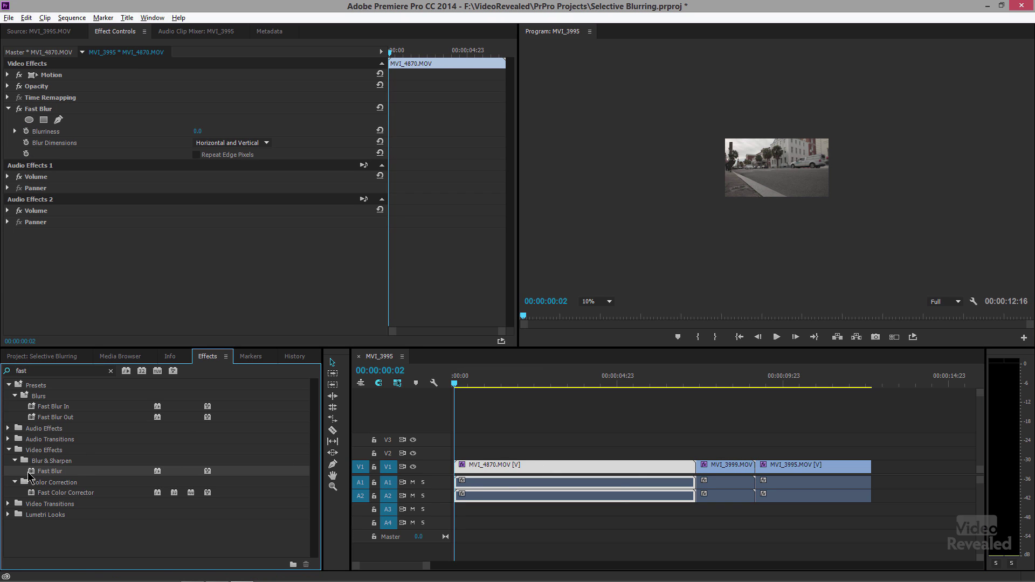
Draw a four-point pen mask around the right side of the street, curving one edge, then fit the view
{"action": "left_click", "coordinate": [44, 120]}
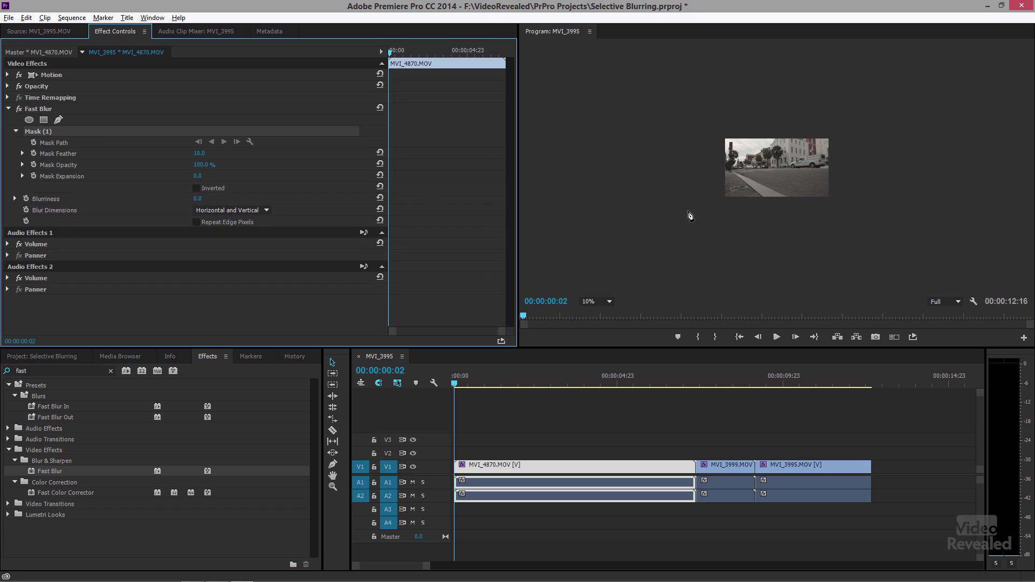
{"action": "left_click", "coordinate": [723, 194]}
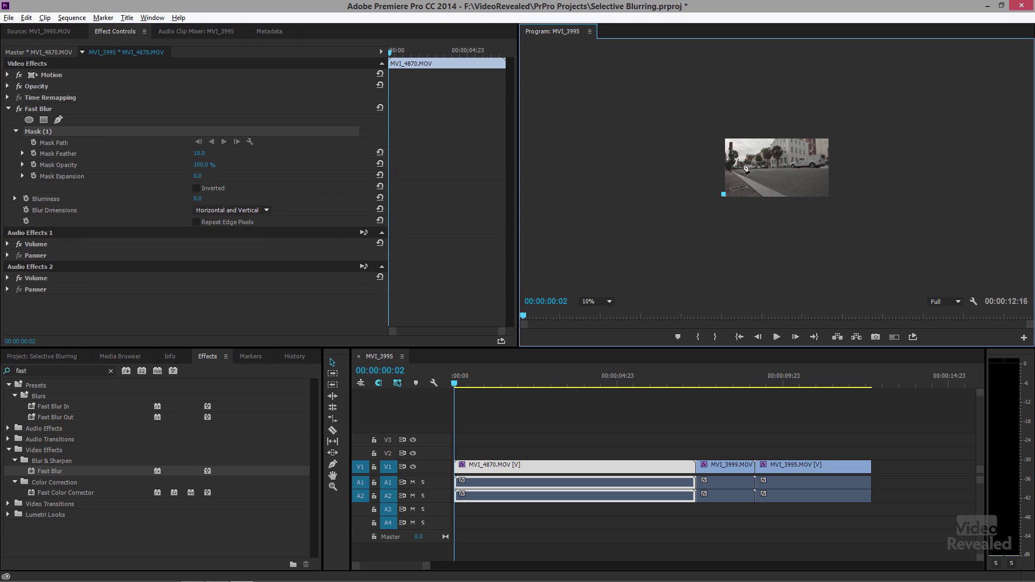
{"action": "left_click", "coordinate": [785, 131]}
{"action": "left_click", "coordinate": [835, 135]}
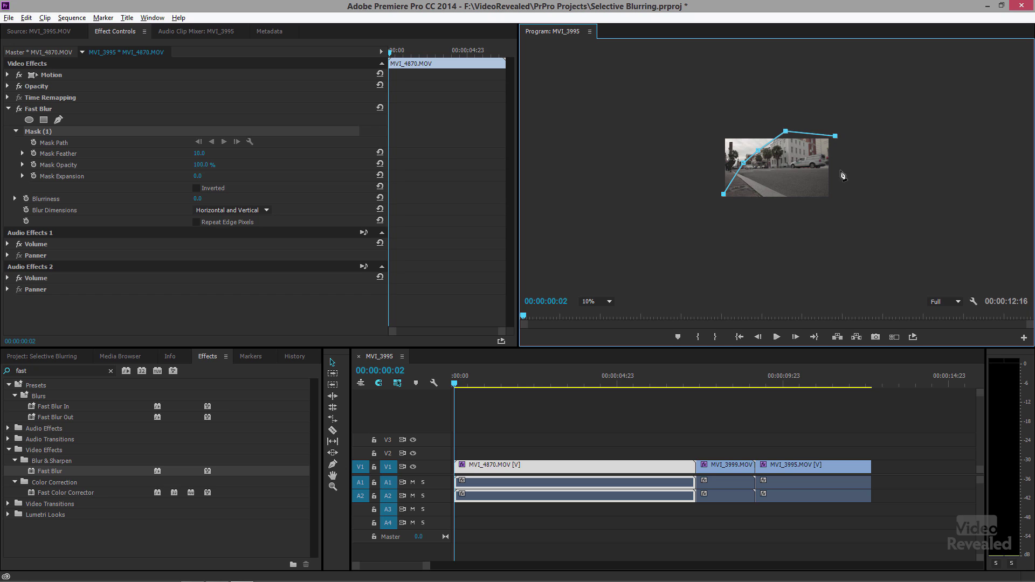
{"action": "left_click", "coordinate": [833, 201]}
{"action": "left_click_drag", "start_coordinate": [722, 209], "coordinate": [725, 206]}
{"action": "key", "text": "ctrl+z"}
{"action": "left_click_drag", "start_coordinate": [725, 200], "coordinate": [728, 187]}
{"action": "left_click", "coordinate": [598, 301]}
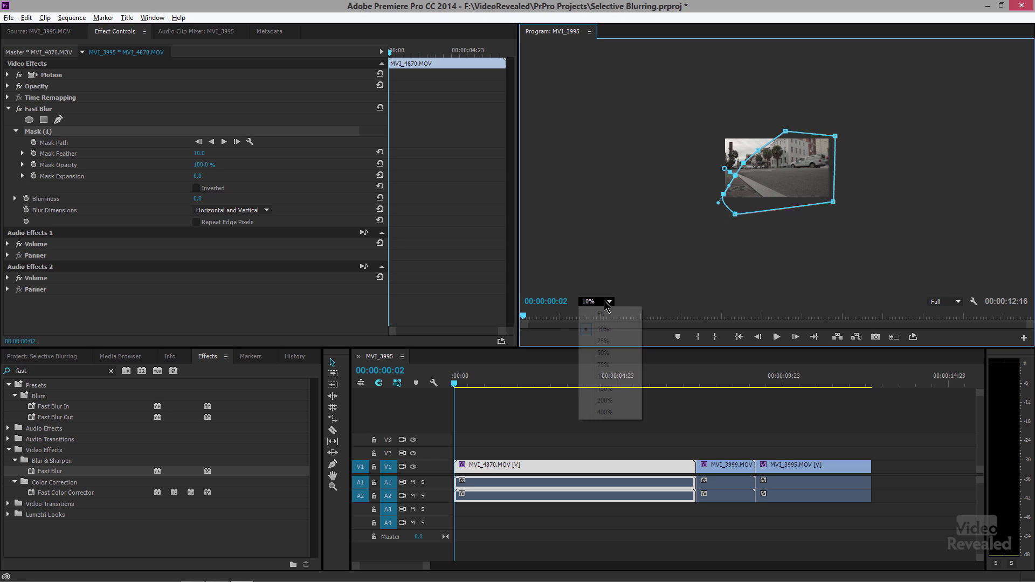
{"action": "left_click", "coordinate": [606, 317]}
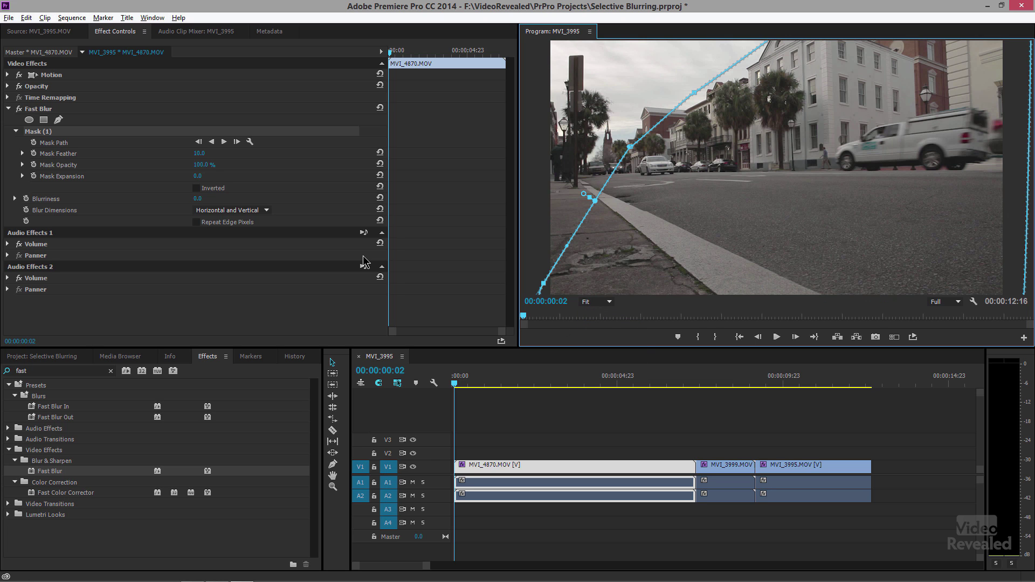
Invert the MVI_4870 mask with Feather 155.2 and Blurriness 21, then deselect the clip
{"action": "left_click_drag", "start_coordinate": [198, 198], "coordinate": [245, 199]}
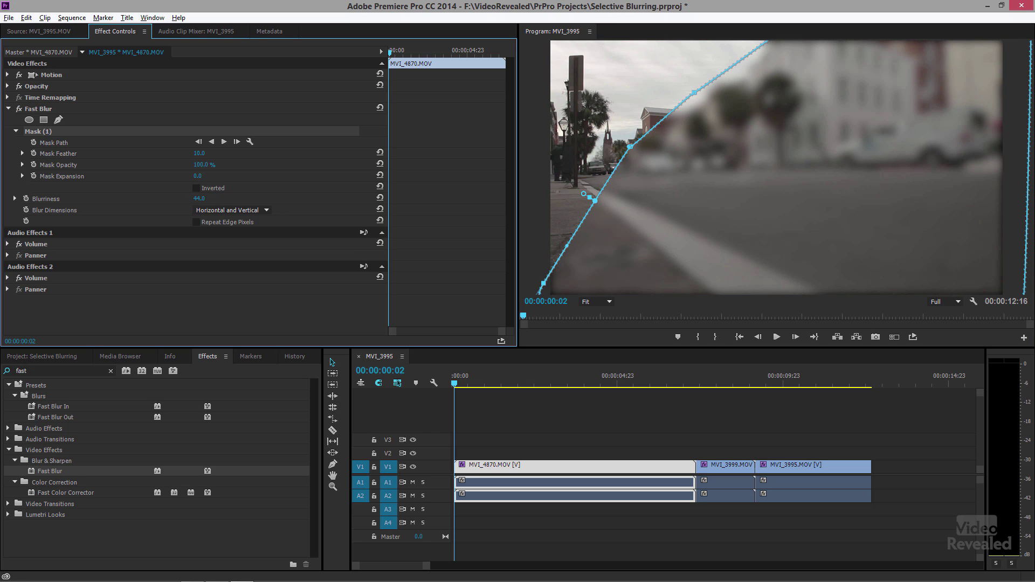
{"action": "left_click", "coordinate": [196, 188]}
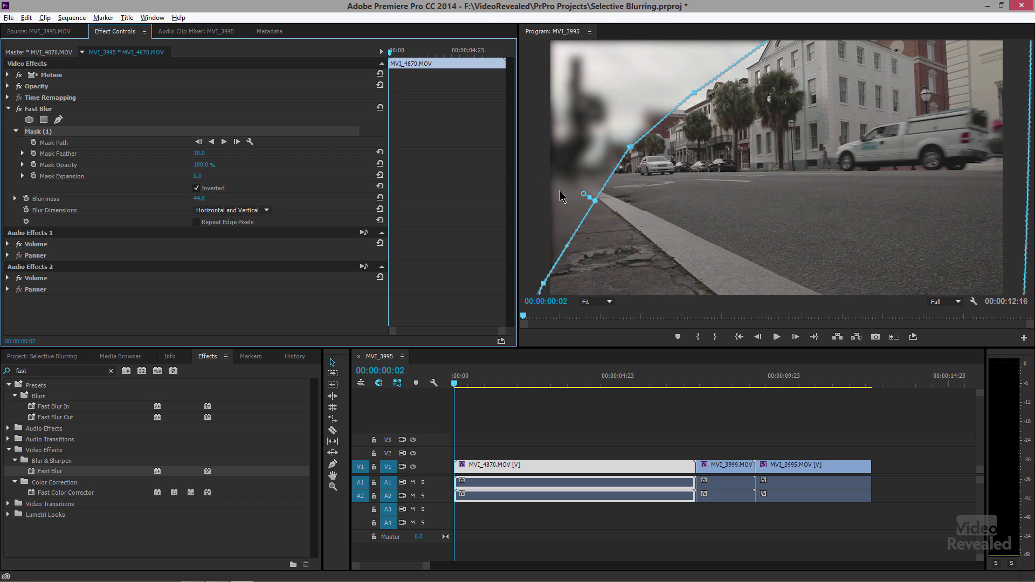
{"action": "left_click_drag", "start_coordinate": [585, 195], "coordinate": [564, 180]}
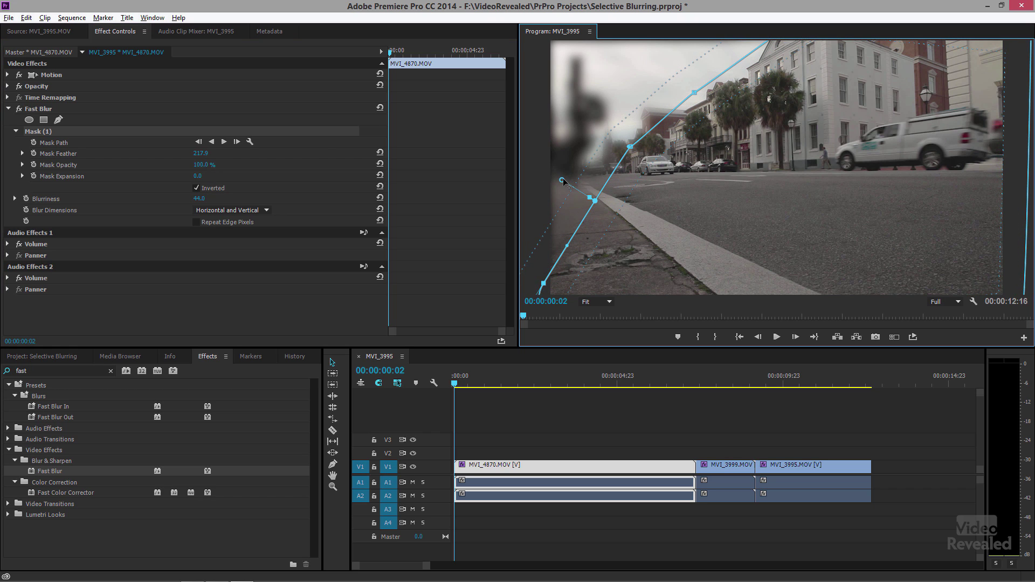
{"action": "left_click_drag", "start_coordinate": [567, 186], "coordinate": [569, 187]}
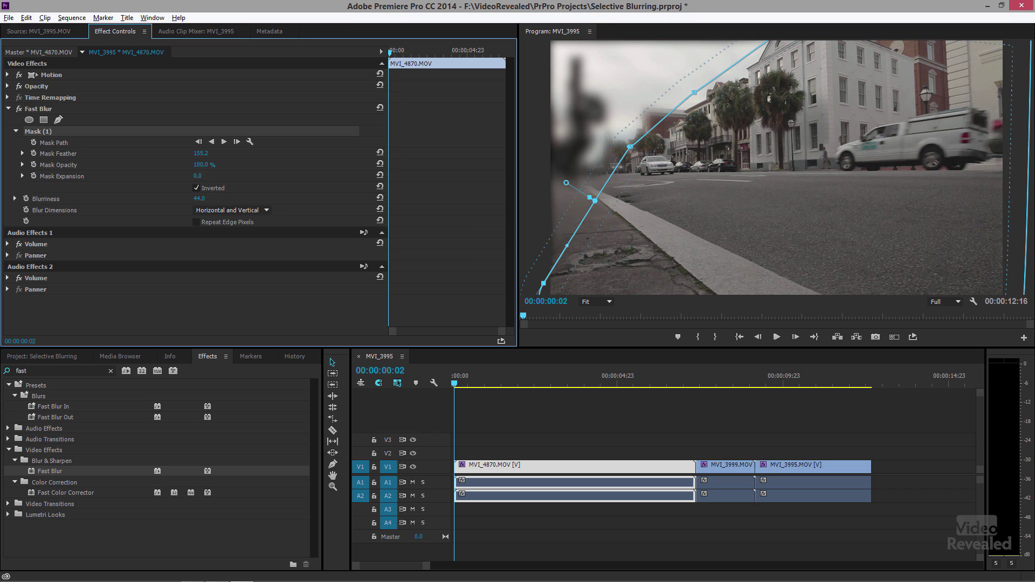
{"action": "left_click_drag", "start_coordinate": [199, 198], "coordinate": [173, 198]}
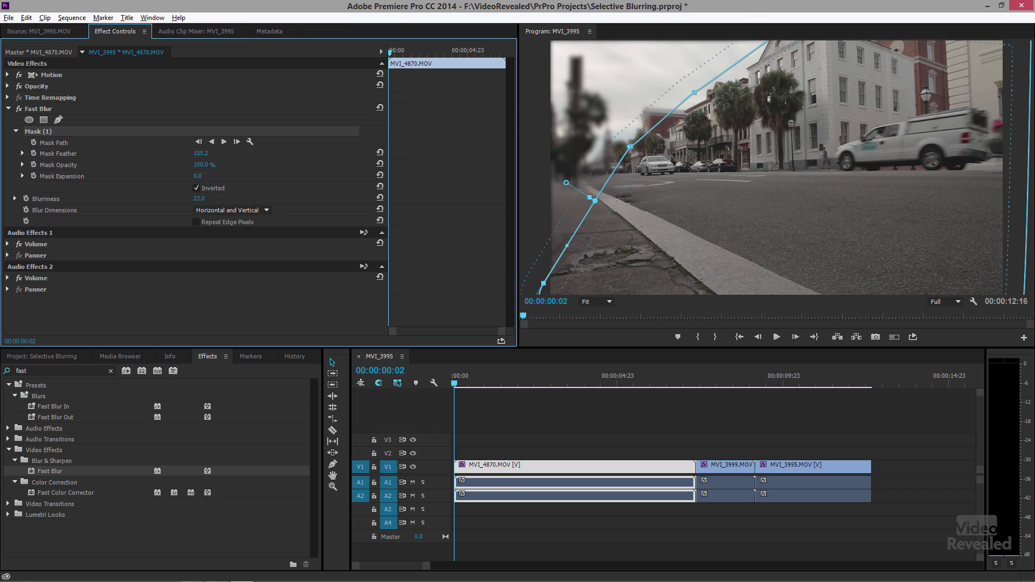
{"action": "left_click", "coordinate": [487, 434]}
Play the opening shot and stop near 00:00:03:11 to check the soft left-edge blur
{"action": "key", "text": "space"}
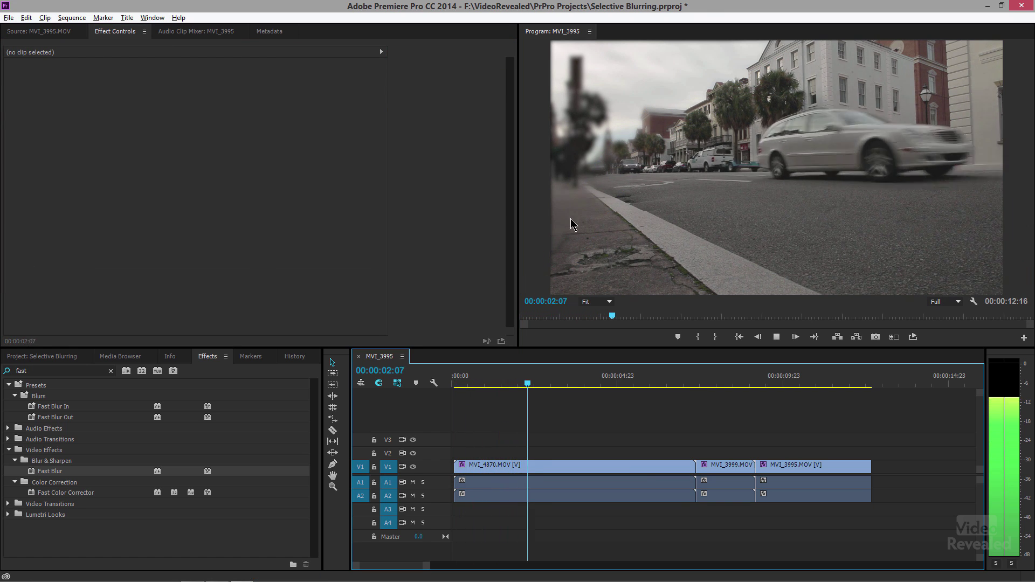
{"action": "key", "text": "space"}
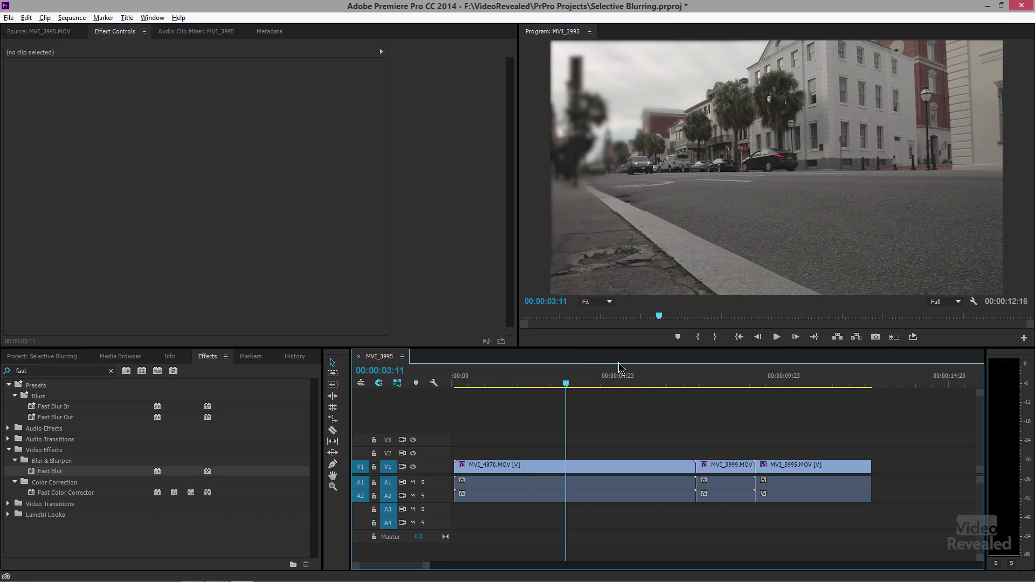